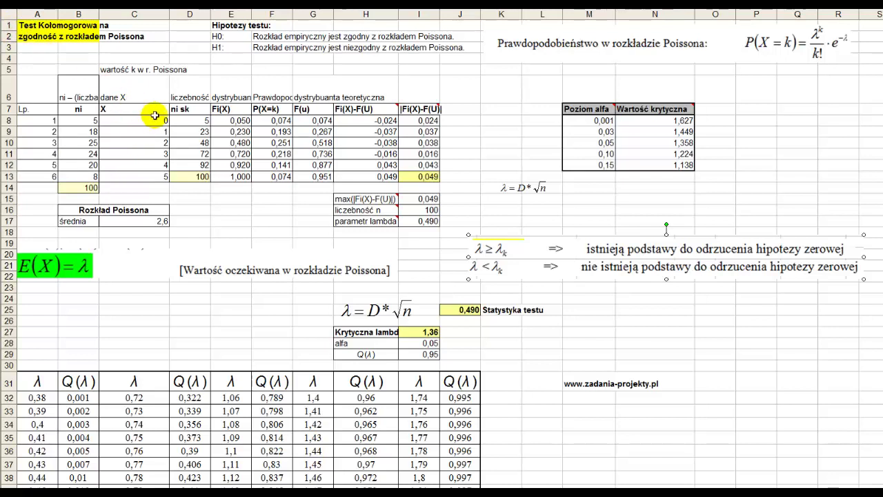
- Examine the X values in C8:C13 and their observed counts ni in B8:B13
{"action": "left_click_drag", "start_coordinate": [154, 115], "coordinate": [135, 172]}
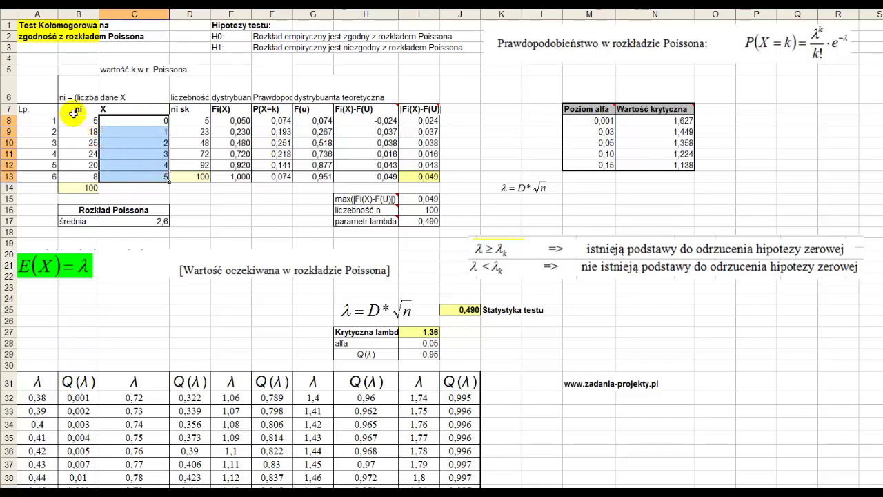
{"action": "left_click_drag", "start_coordinate": [123, 112], "coordinate": [122, 172]}
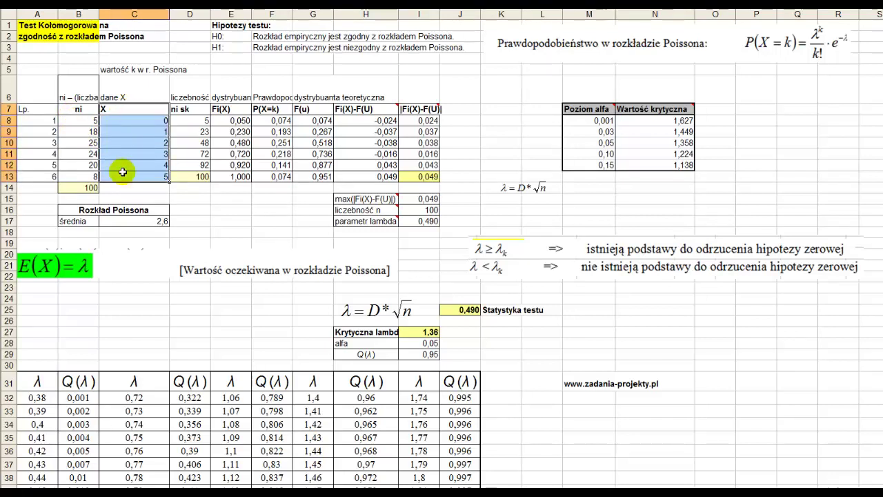
{"action": "left_click_drag", "start_coordinate": [77, 118], "coordinate": [85, 172]}
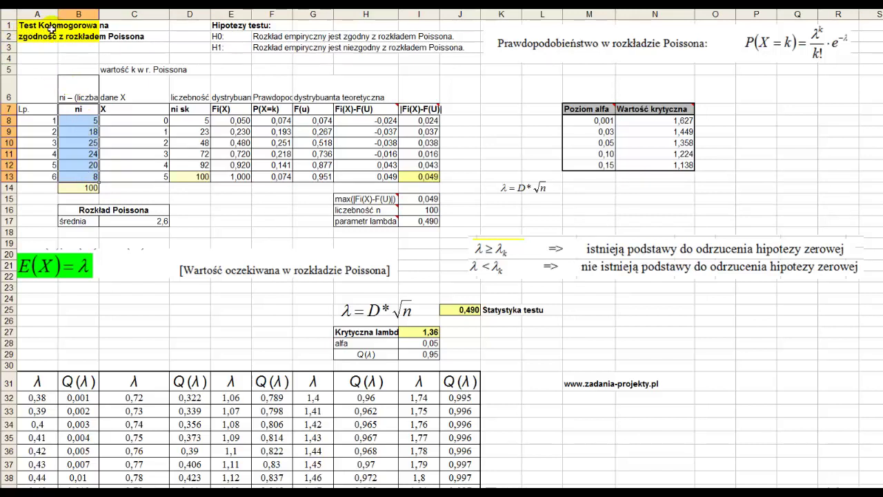
- Review the test hypotheses H0 and H1 and their descriptions in E1:F3
{"action": "left_click", "coordinate": [236, 25]}
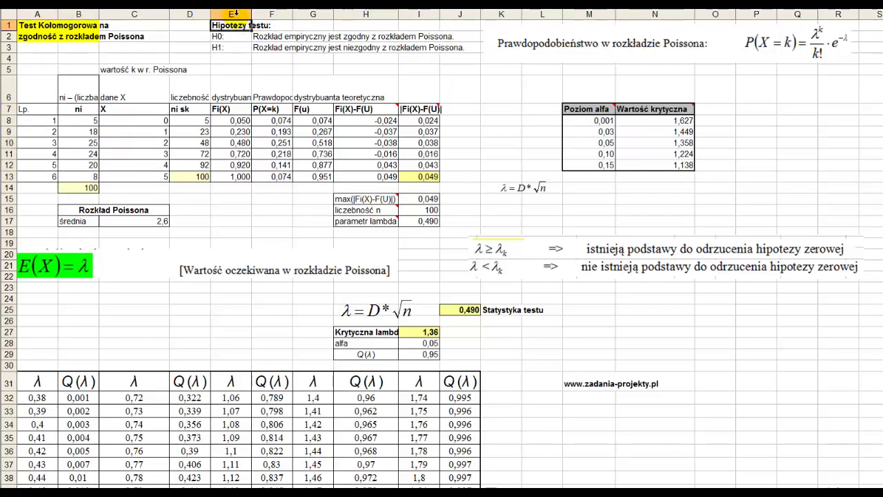
{"action": "left_click", "coordinate": [218, 39]}
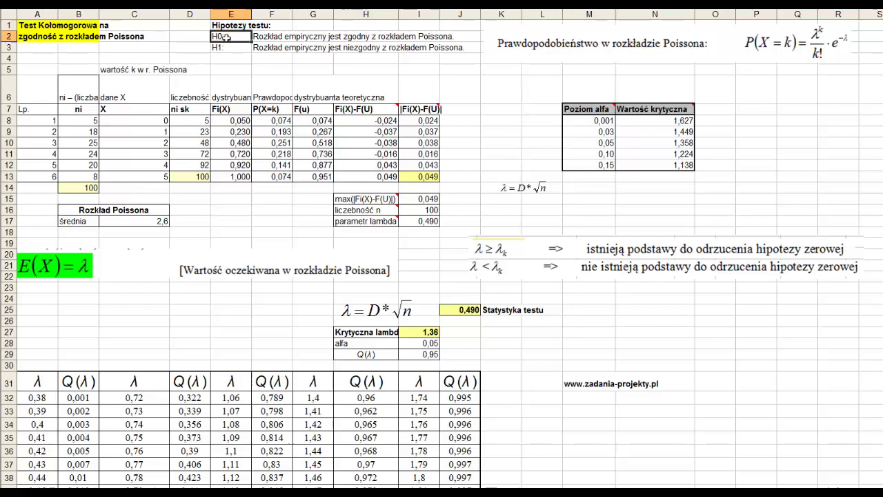
{"action": "left_click", "coordinate": [269, 38]}
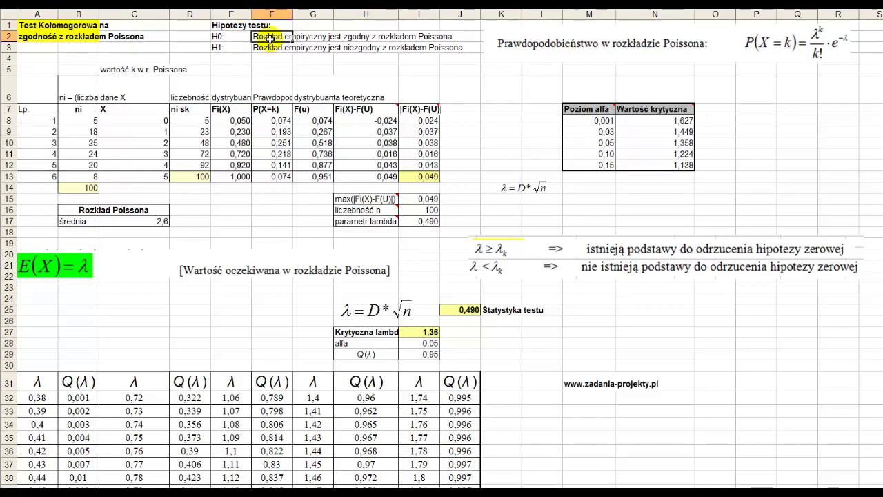
{"action": "left_click", "coordinate": [224, 49]}
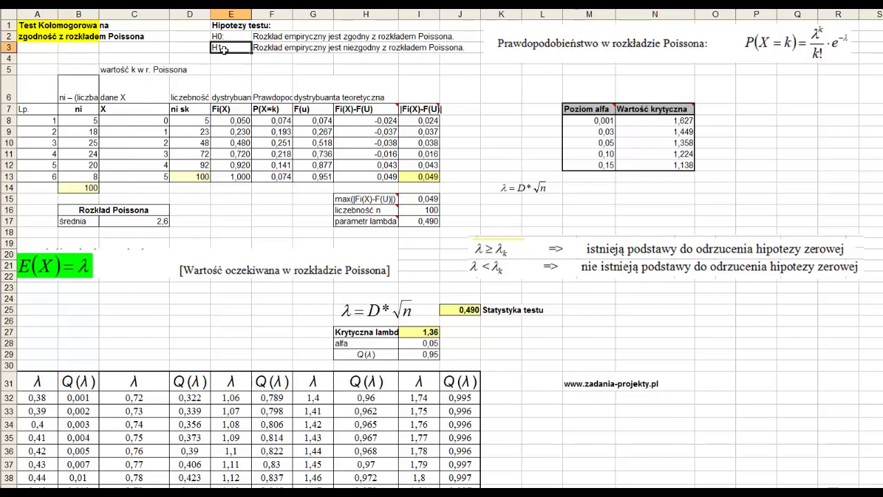
{"action": "left_click", "coordinate": [273, 49]}
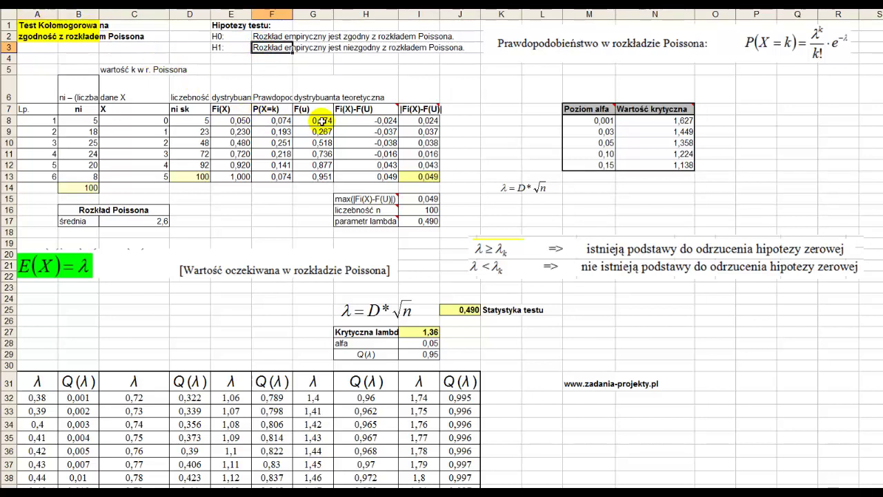
- Compare the headings of the empirical and theoretical distribution function columns in E6 and G6
{"action": "mouse_move", "coordinate": [383, 113]}
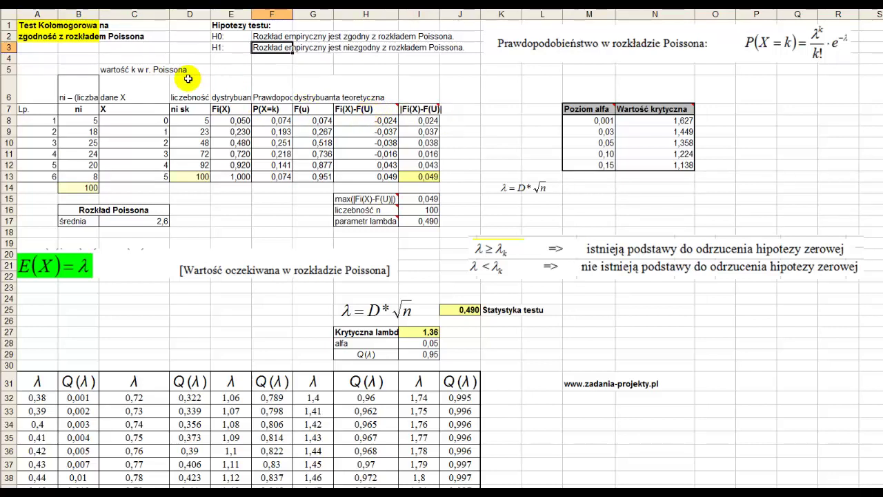
{"action": "left_click", "coordinate": [242, 86]}
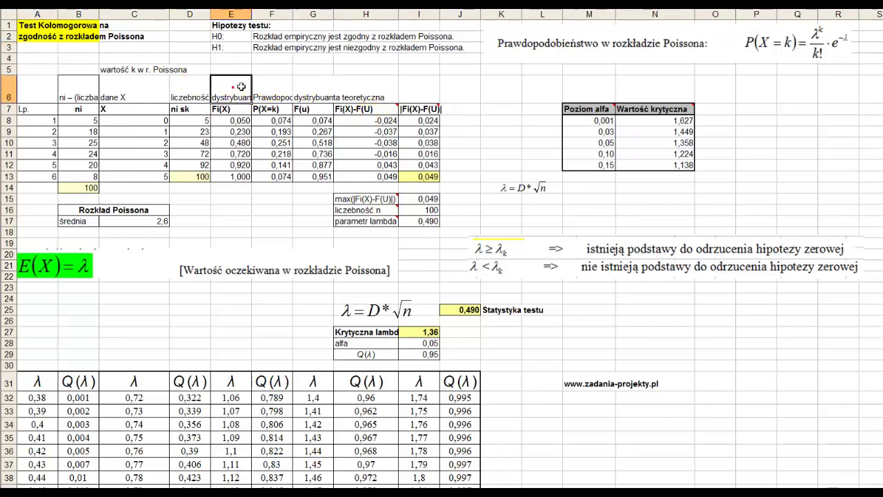
{"action": "left_click", "coordinate": [309, 92]}
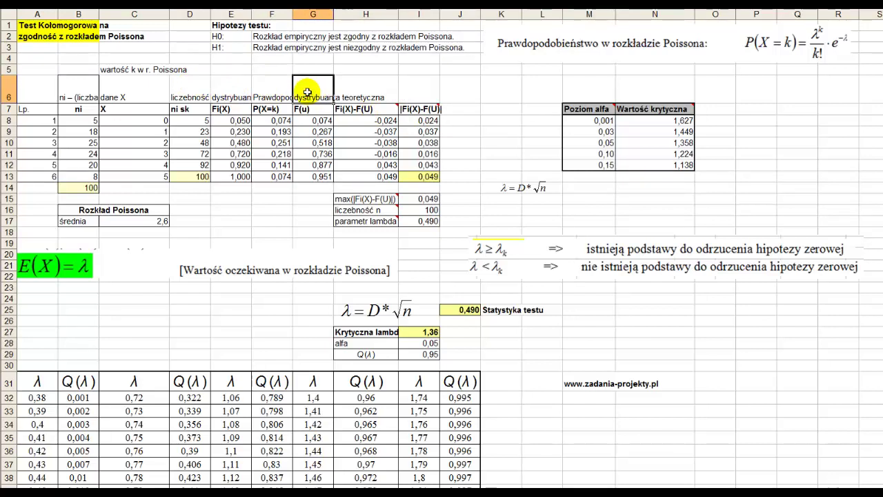
{"action": "left_click", "coordinate": [235, 92]}
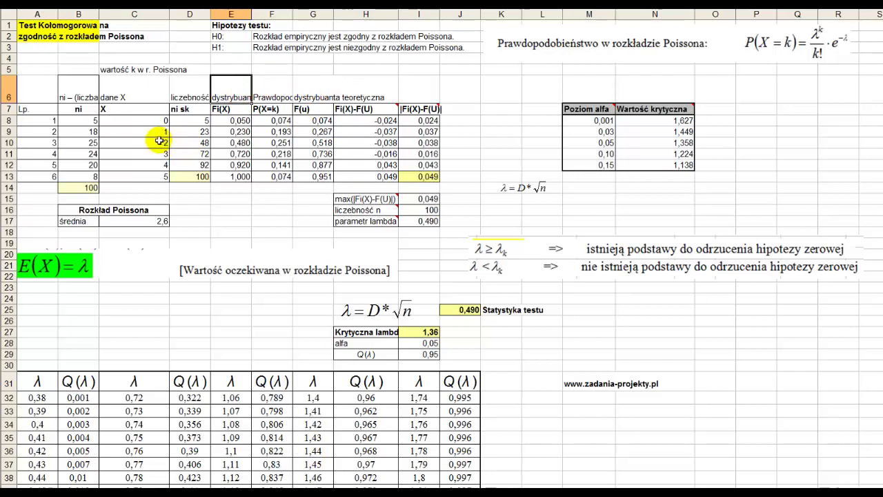
- Compare the counts ni in B8:B13 with the cumulative counts in D8:D13 and the total in B14
{"action": "left_click_drag", "start_coordinate": [91, 121], "coordinate": [91, 177]}
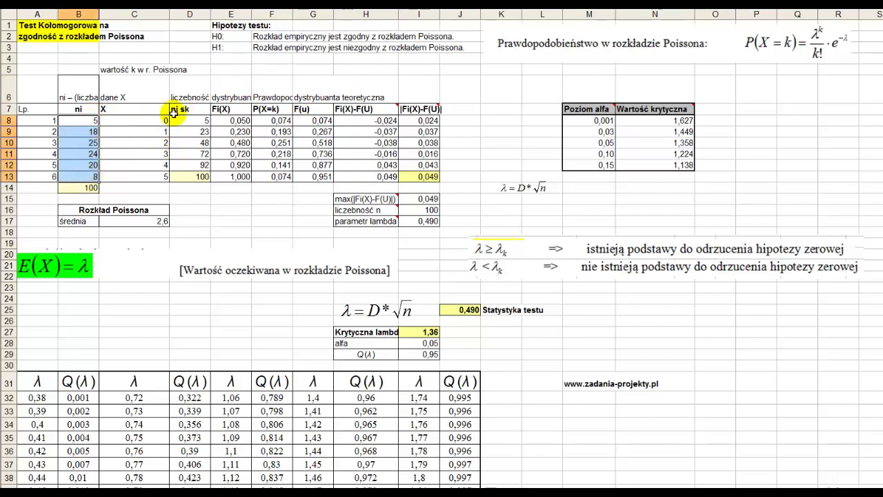
{"action": "left_click_drag", "start_coordinate": [186, 121], "coordinate": [181, 174]}
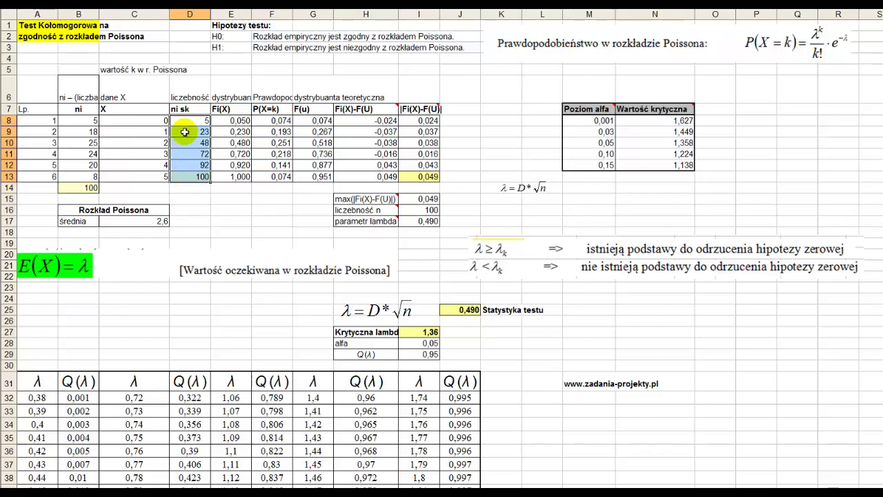
{"action": "left_click", "coordinate": [86, 189]}
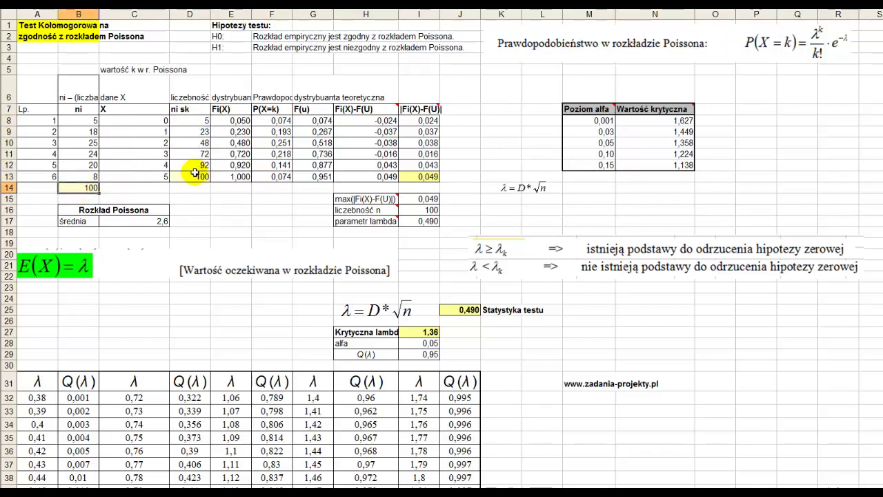
- Inspect the cumulative count formulas in D9, D13 and D8 of the ni sk column
{"action": "double_click", "coordinate": [184, 131]}
{"action": "left_click", "coordinate": [183, 136]}
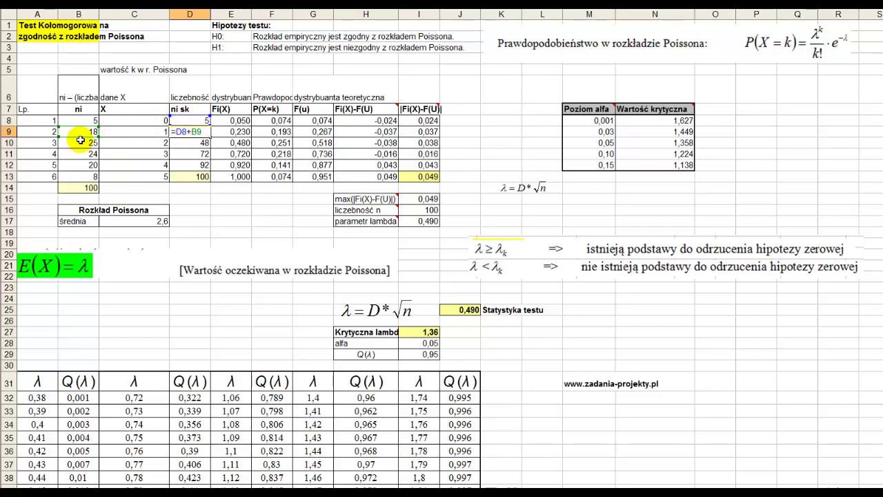
{"action": "key", "text": "Return"}
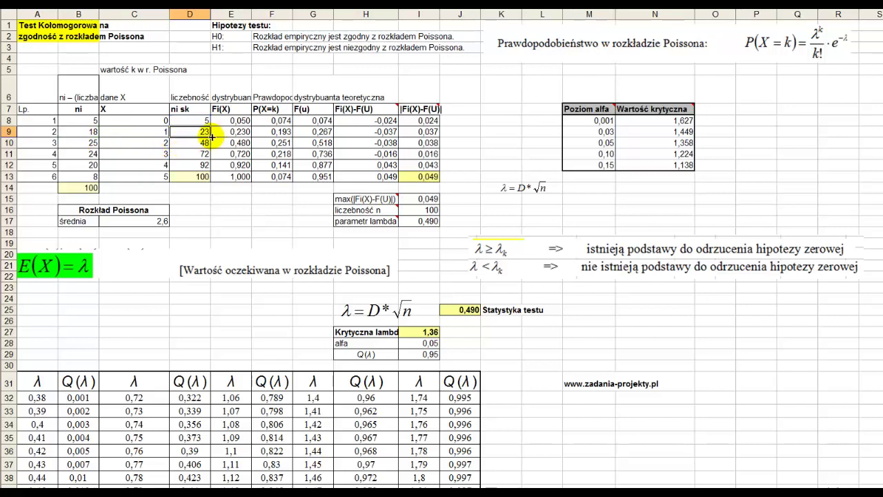
{"action": "left_click_drag", "start_coordinate": [212, 137], "coordinate": [210, 177]}
{"action": "double_click", "coordinate": [177, 177]}
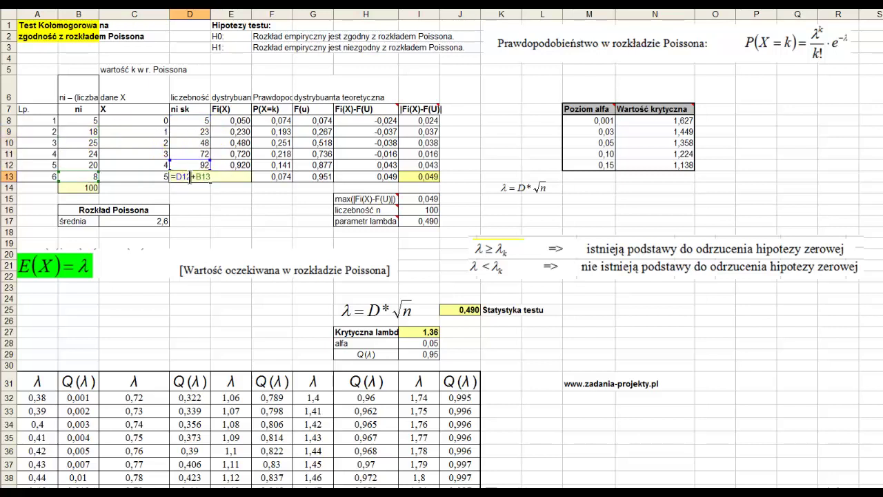
{"action": "key", "text": "Return"}
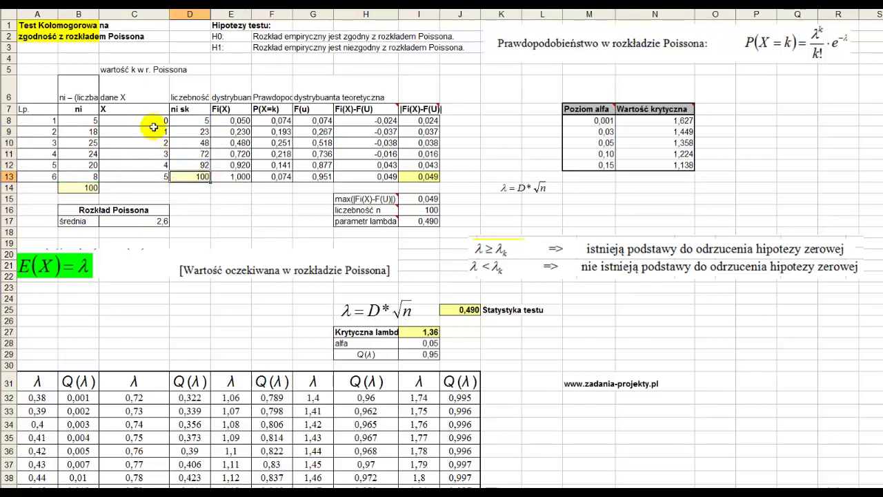
{"action": "double_click", "coordinate": [197, 121]}
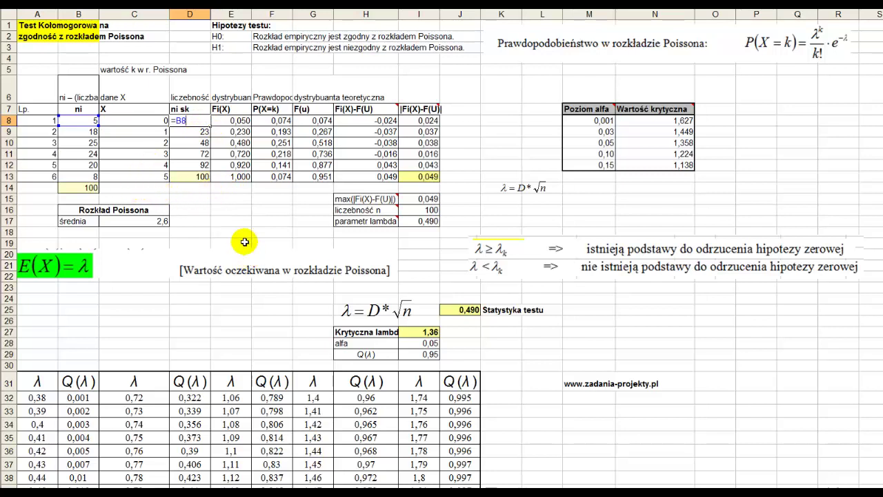
- Read the full heading in E6 and compare the cumulative counts and the total in B14 with the Fi(X) values in E8:E13
{"action": "left_click", "coordinate": [228, 95]}
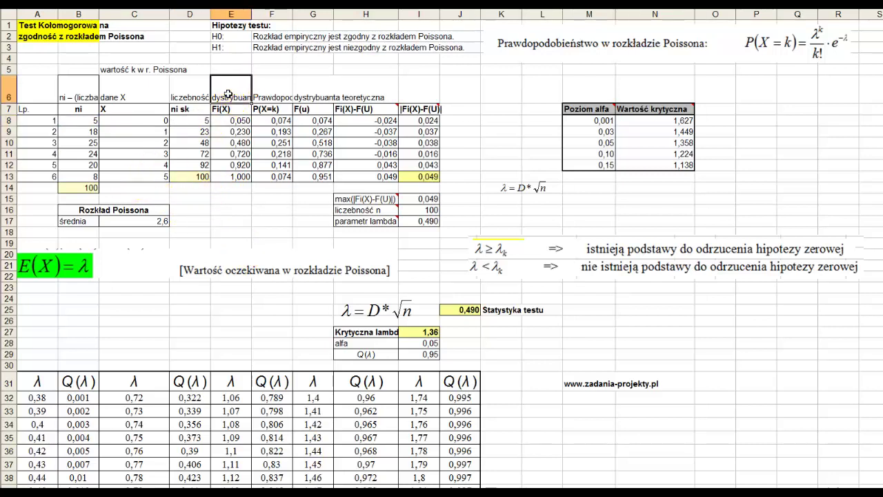
{"action": "double_click", "coordinate": [228, 94]}
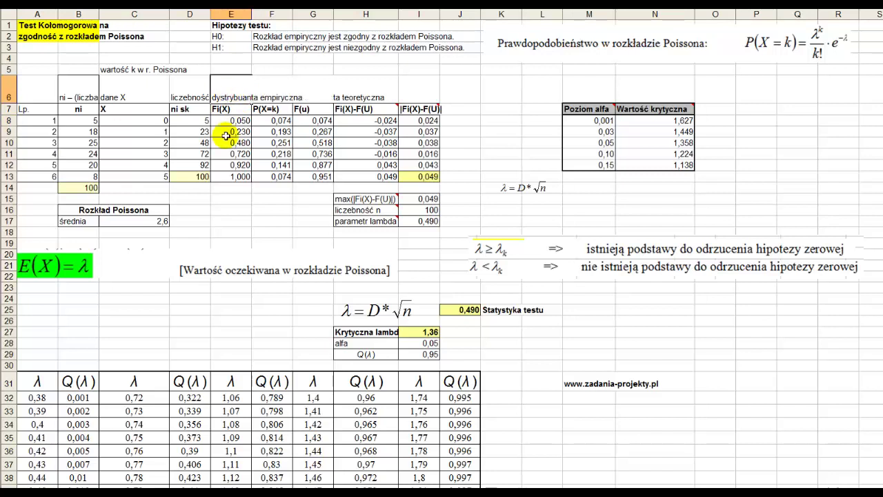
{"action": "left_click_drag", "start_coordinate": [193, 120], "coordinate": [184, 174]}
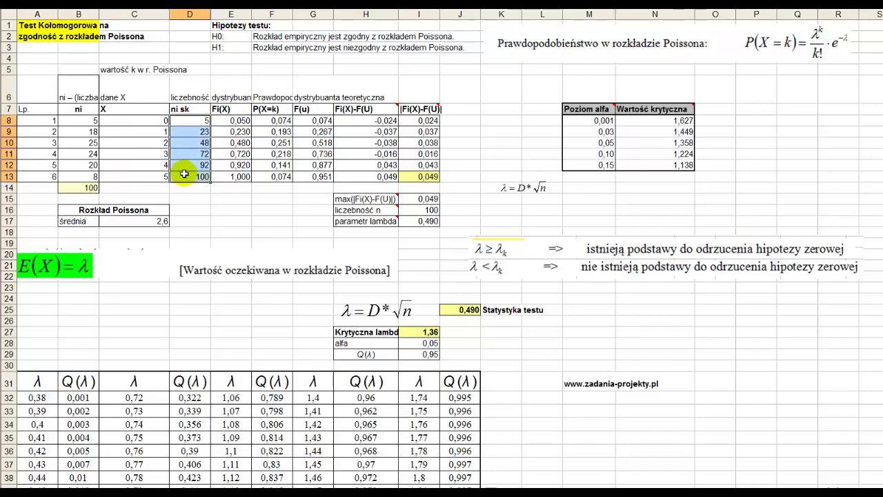
{"action": "left_click", "coordinate": [70, 189]}
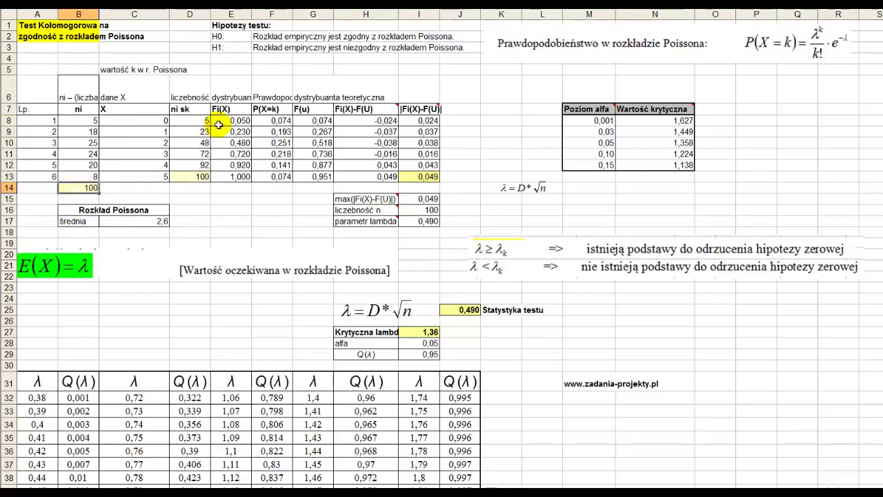
{"action": "left_click_drag", "start_coordinate": [197, 120], "coordinate": [195, 177]}
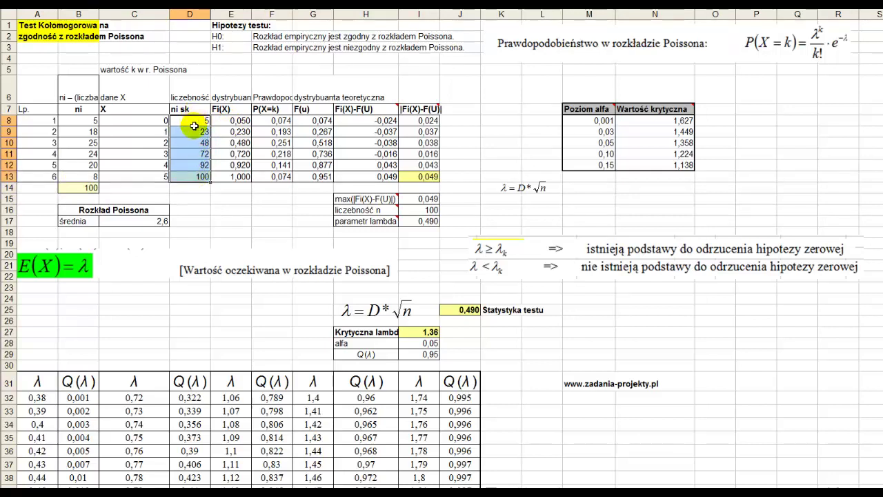
{"action": "left_click_drag", "start_coordinate": [231, 120], "coordinate": [235, 177]}
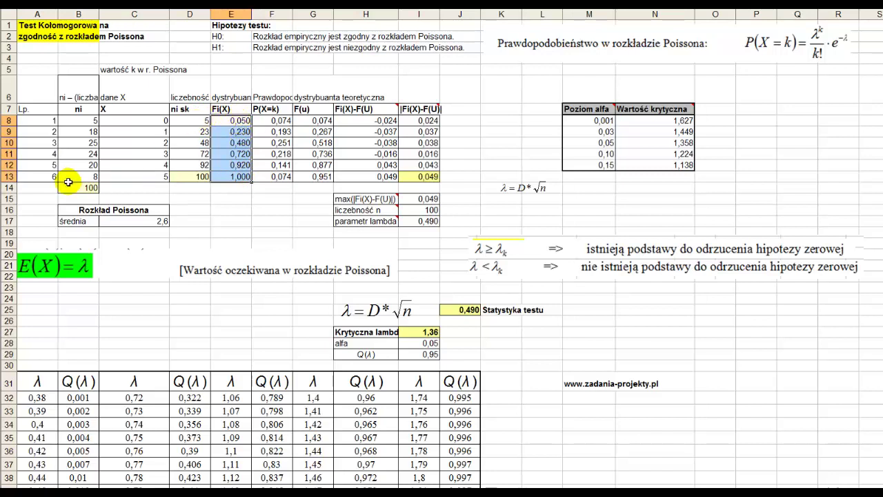
- Trace the Fi(X) values in E8:E13 back to the cumulative counts in D9 and D10 and the total in B14, then recheck the E6 heading
{"action": "left_click", "coordinate": [196, 134]}
{"action": "left_click", "coordinate": [88, 186]}
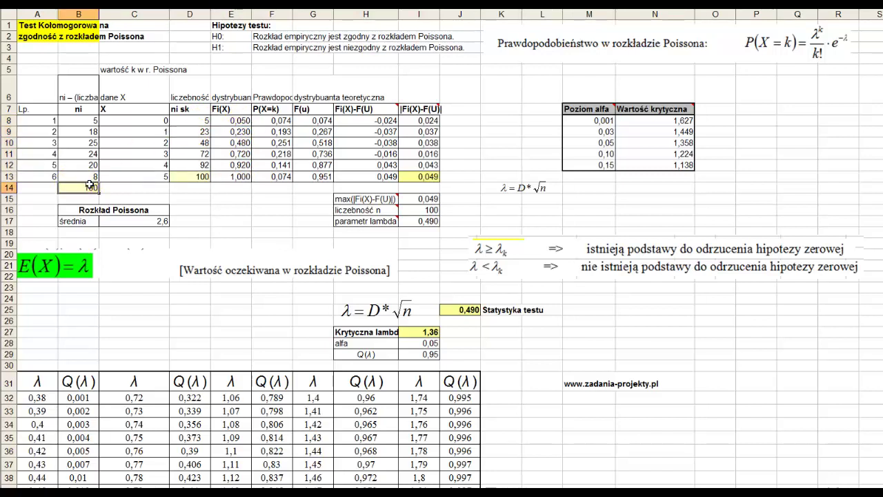
{"action": "left_click", "coordinate": [204, 143]}
{"action": "left_click", "coordinate": [81, 187]}
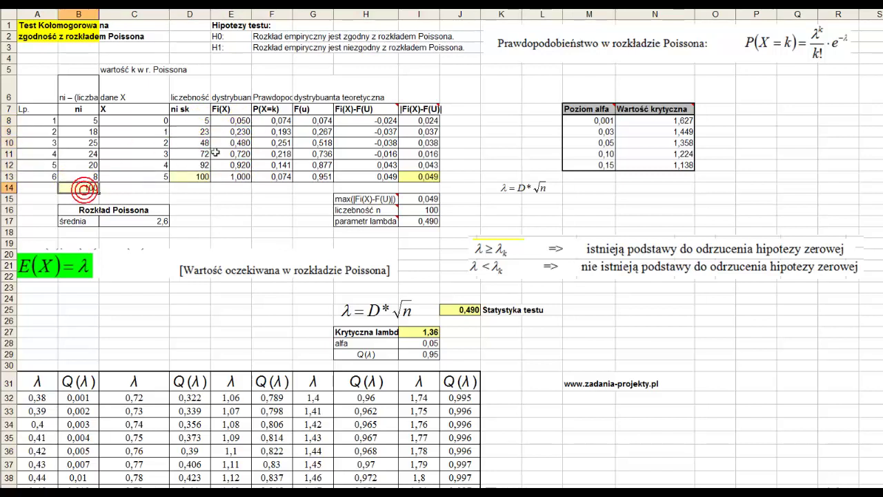
{"action": "left_click", "coordinate": [243, 120]}
{"action": "left_click_drag", "start_coordinate": [246, 120], "coordinate": [246, 175]}
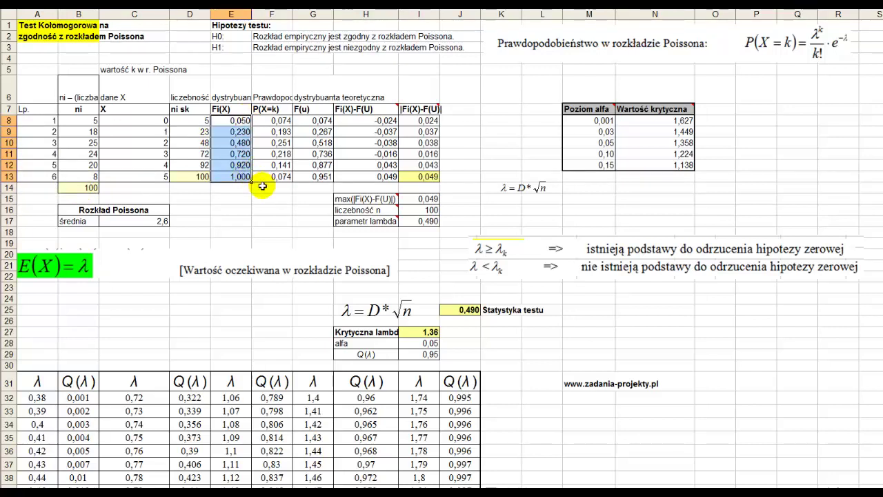
{"action": "double_click", "coordinate": [236, 98]}
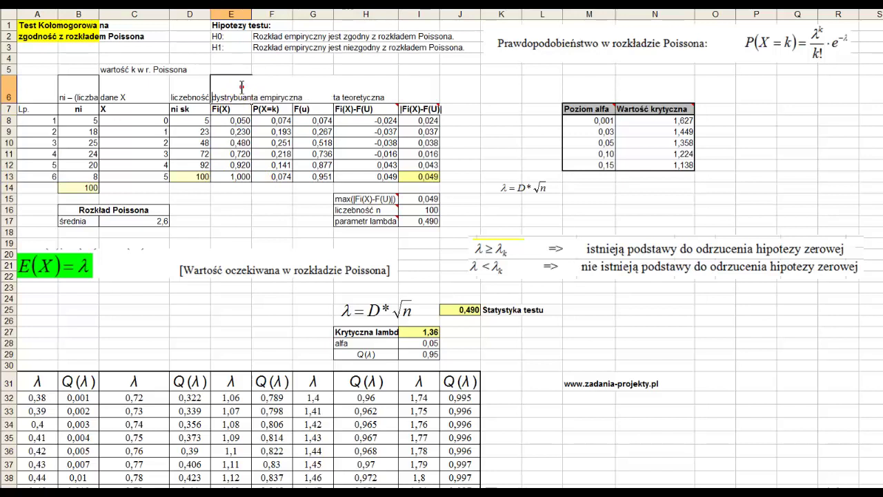
{"action": "key", "text": "Escape"}
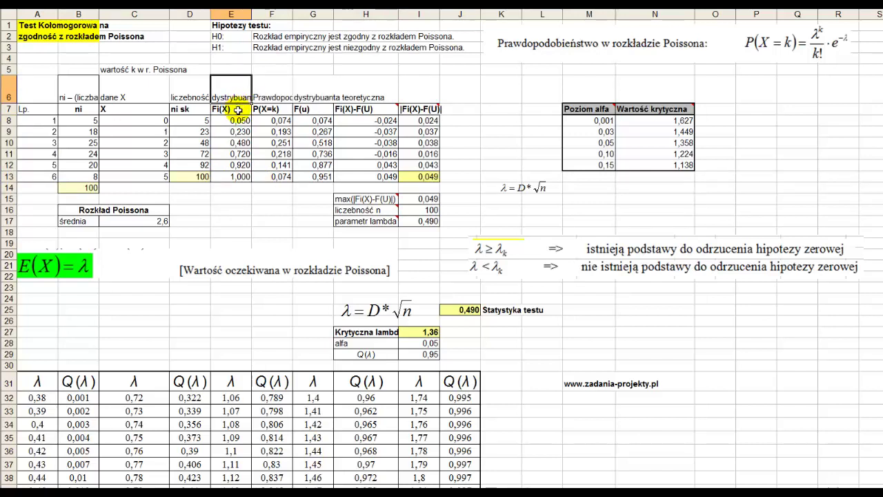
- Relate the X values in C8:C13 to the theoretical distribution, and inspect the Poisson point probability heading in F6 and formula in F8
{"action": "left_click", "coordinate": [312, 93]}
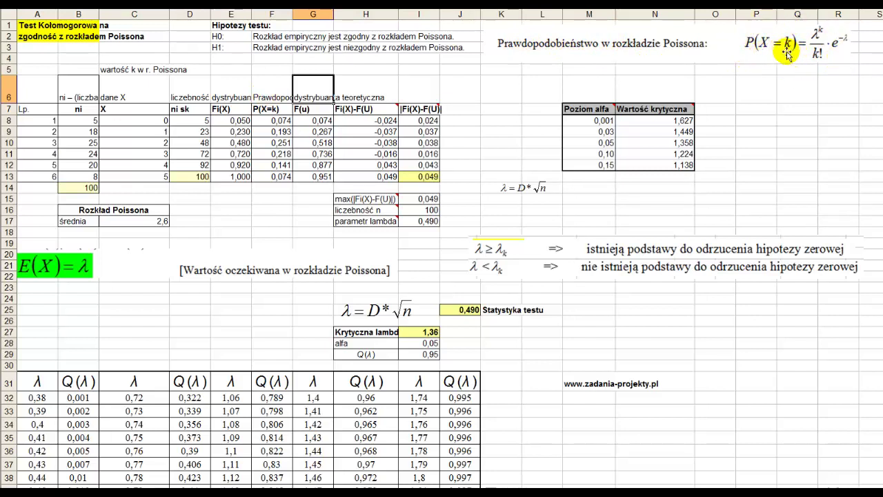
{"action": "left_click_drag", "start_coordinate": [148, 120], "coordinate": [153, 174]}
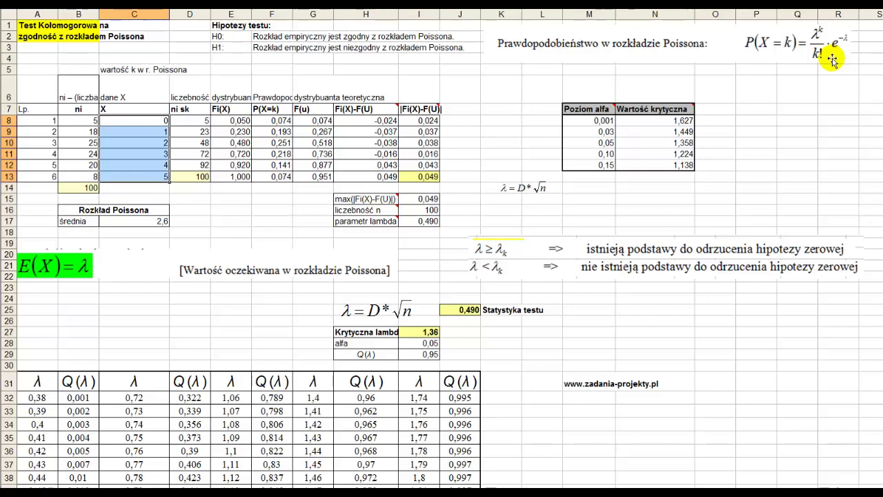
{"action": "left_click", "coordinate": [271, 98]}
{"action": "double_click", "coordinate": [271, 98]}
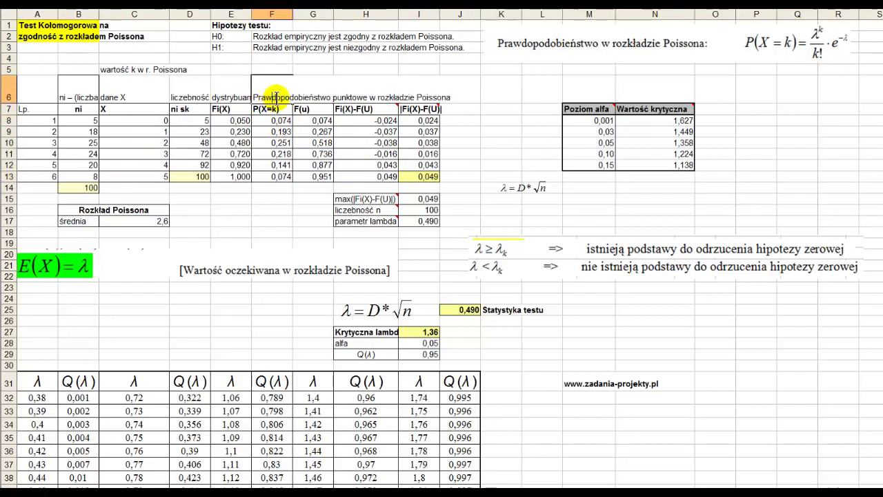
{"action": "left_click", "coordinate": [269, 119]}
{"action": "double_click", "coordinate": [269, 119]}
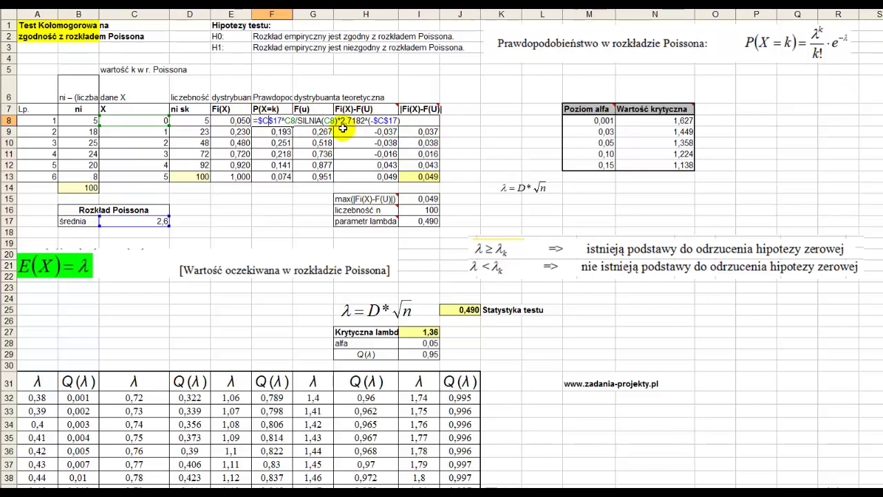
- Examine the constant e and the $C$17 reference in the F8 formula, then locate the mean in C17 and its label in B17
{"action": "left_click", "coordinate": [364, 120]}
{"action": "type", "text": "2"}
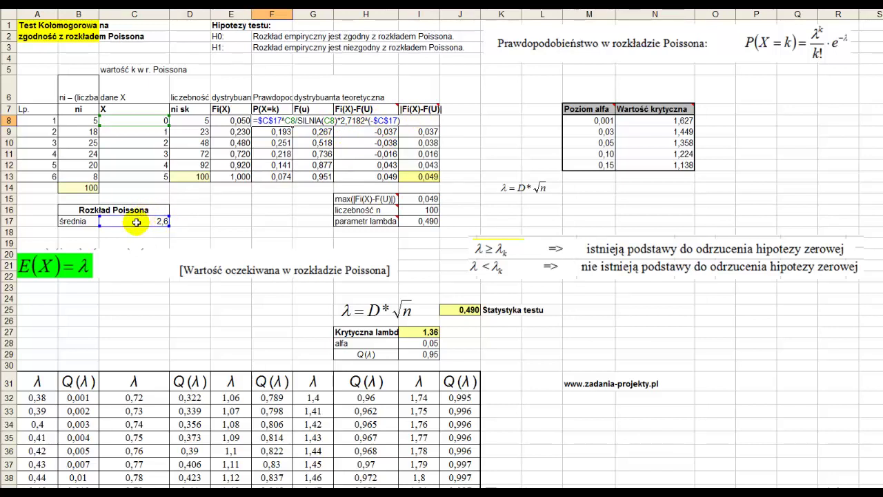
{"action": "left_click_drag", "start_coordinate": [134, 226], "coordinate": [125, 223]}
{"action": "key", "text": "Return"}
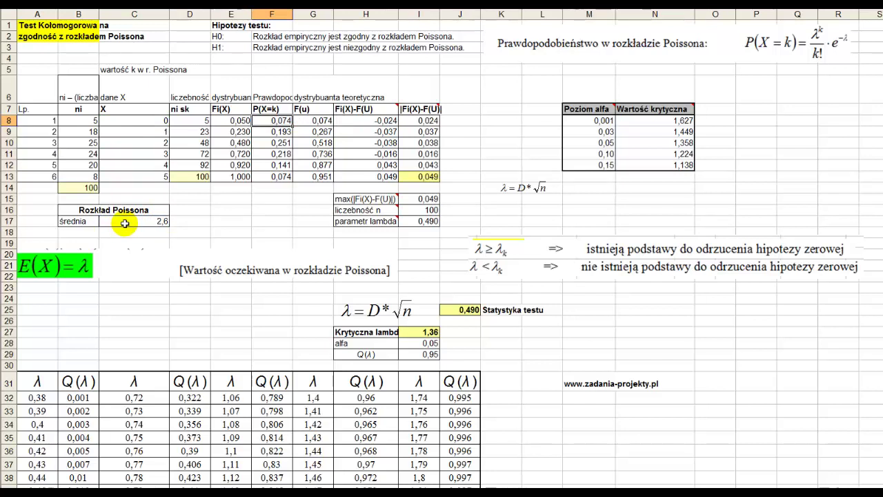
{"action": "left_click", "coordinate": [125, 223]}
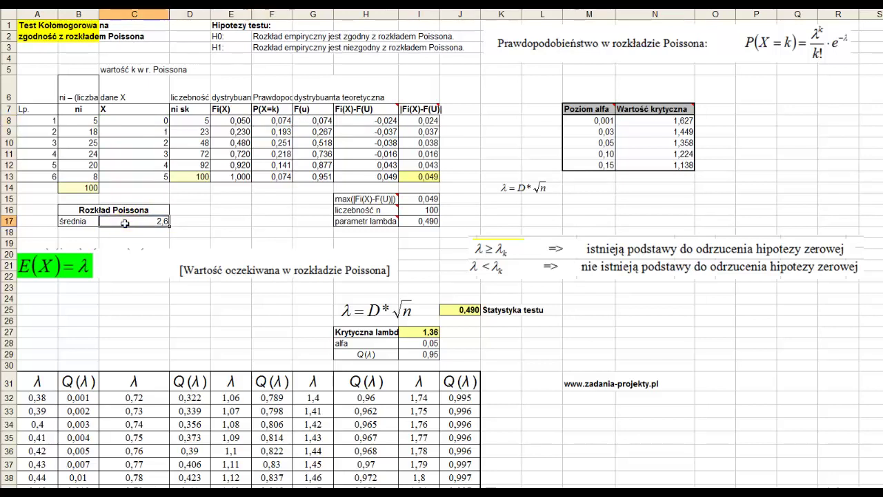
{"action": "left_click", "coordinate": [82, 221]}
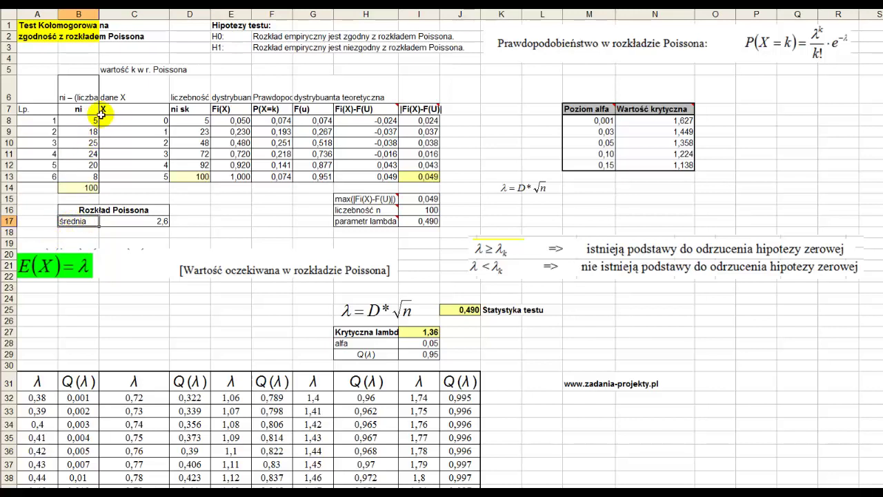
- Compare the ni frequencies in B8:B13 with the X values in C8:C13 and their headings in B7 and C7
{"action": "left_click_drag", "start_coordinate": [114, 110], "coordinate": [80, 179]}
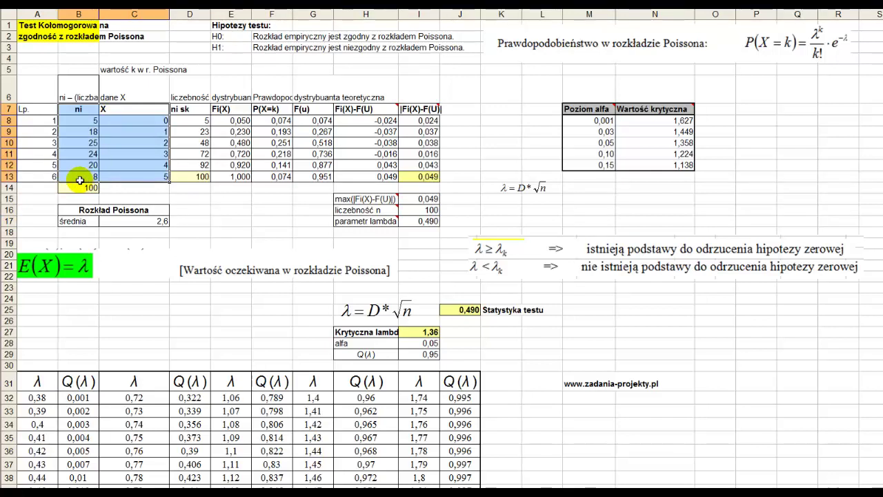
{"action": "left_click_drag", "start_coordinate": [124, 110], "coordinate": [112, 167]}
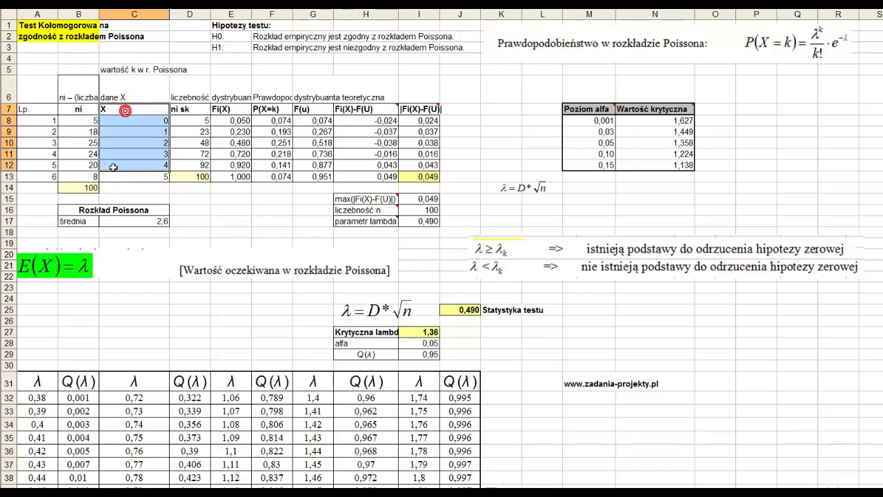
{"action": "left_click_drag", "start_coordinate": [78, 109], "coordinate": [72, 176]}
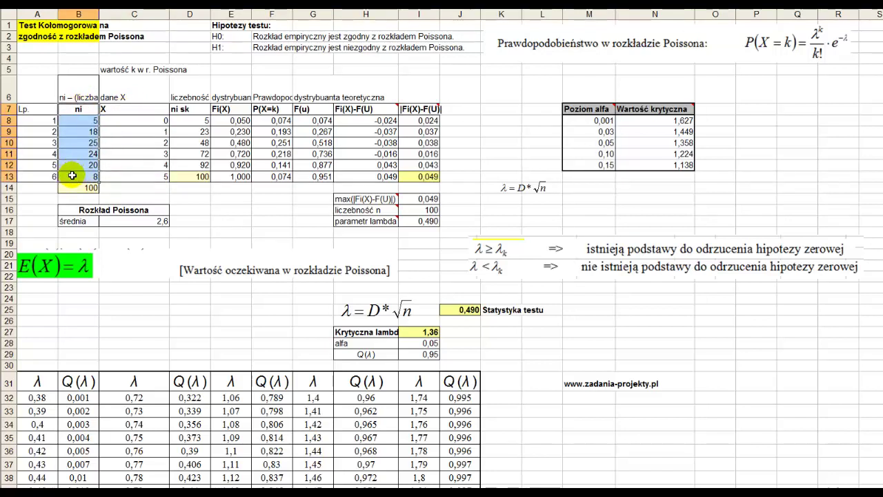
{"action": "left_click", "coordinate": [130, 120]}
{"action": "left_click", "coordinate": [125, 153]}
{"action": "left_click", "coordinate": [115, 175]}
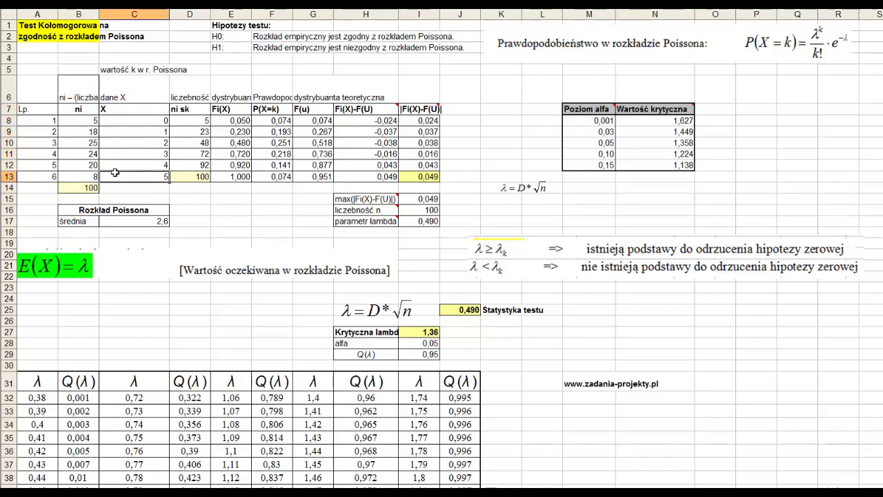
{"action": "left_click_drag", "start_coordinate": [81, 109], "coordinate": [81, 178]}
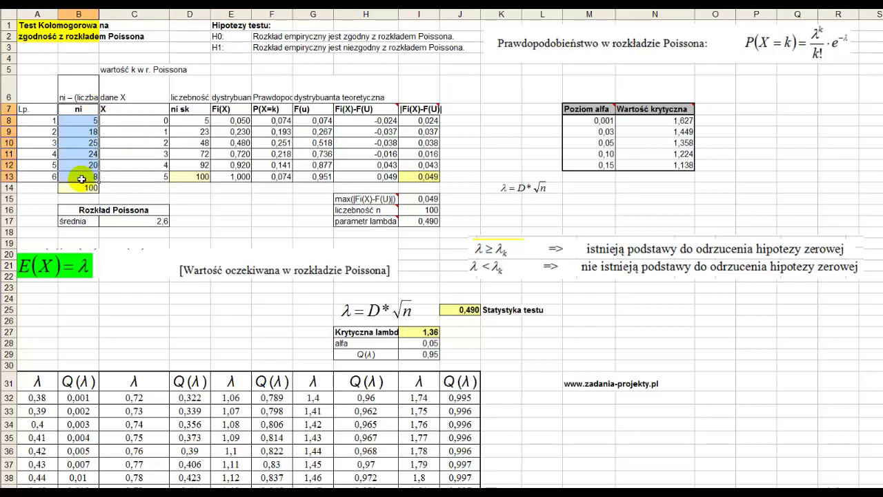
{"action": "left_click", "coordinate": [115, 109]}
{"action": "left_click", "coordinate": [78, 109]}
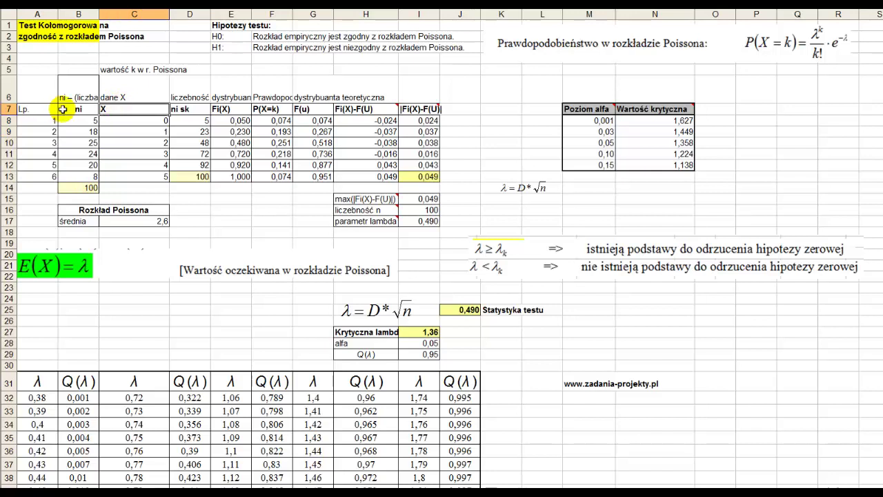
{"action": "left_click", "coordinate": [78, 109]}
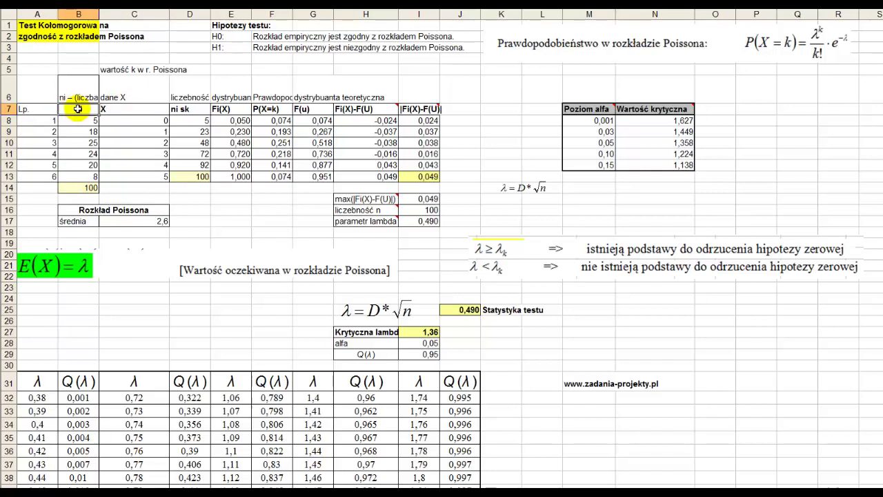
- Match the X values in C8:C13 with the ni frequencies in B8:B13, and check the frequency total in B14
{"action": "left_click_drag", "start_coordinate": [122, 120], "coordinate": [134, 177]}
{"action": "left_click_drag", "start_coordinate": [80, 121], "coordinate": [81, 175]}
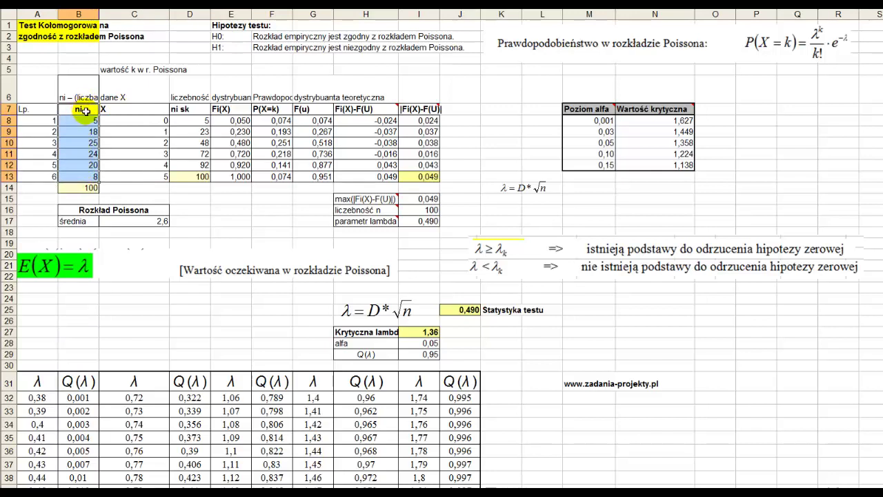
{"action": "left_click_drag", "start_coordinate": [85, 110], "coordinate": [84, 171]}
{"action": "double_click", "coordinate": [81, 187]}
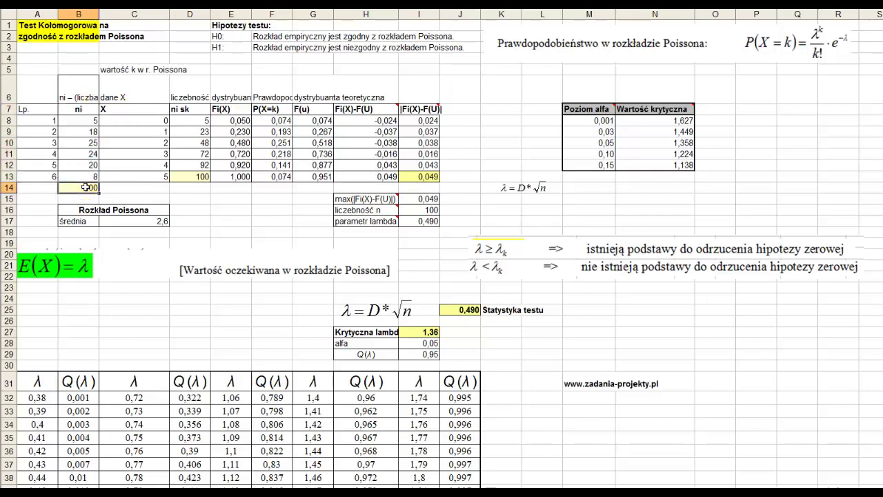
{"action": "key", "text": "Escape"}
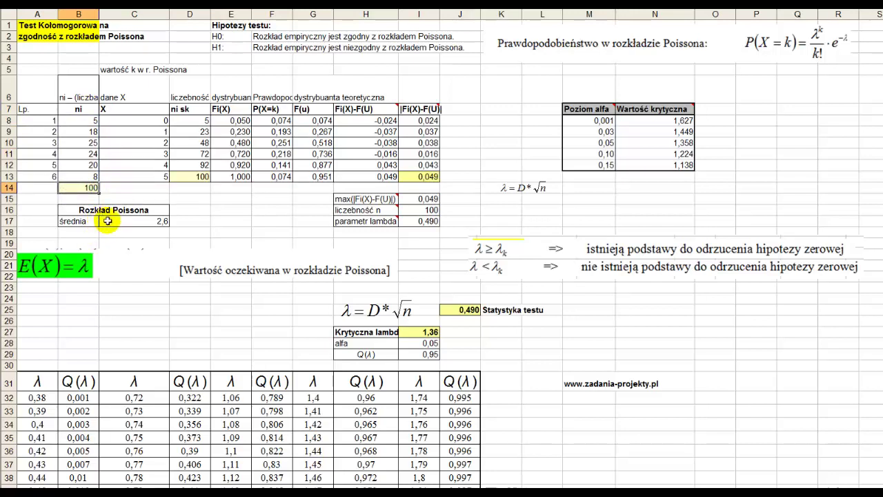
- Inspect the weighted mean formula in C17, covering its SUMA.ILOCZYNÓW numerator and SUMA(B8:B13) denominator
{"action": "double_click", "coordinate": [118, 219]}
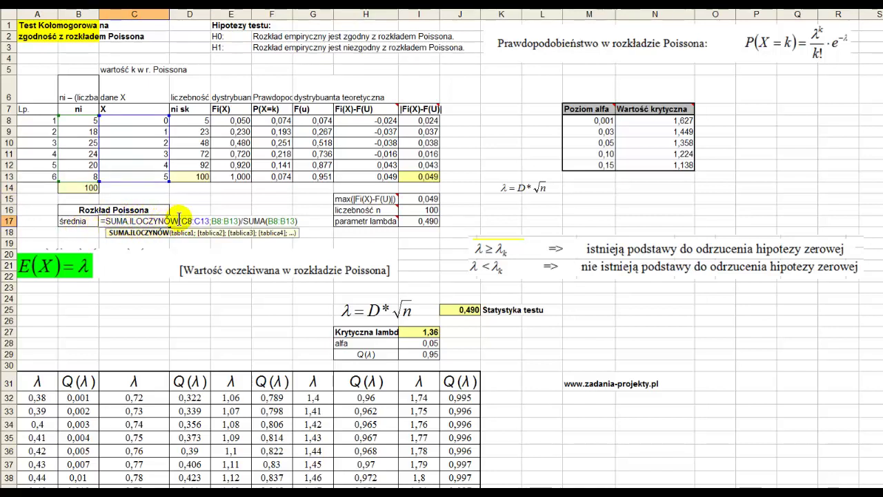
{"action": "left_click_drag", "start_coordinate": [182, 221], "coordinate": [104, 219]}
{"action": "left_click", "coordinate": [216, 219]}
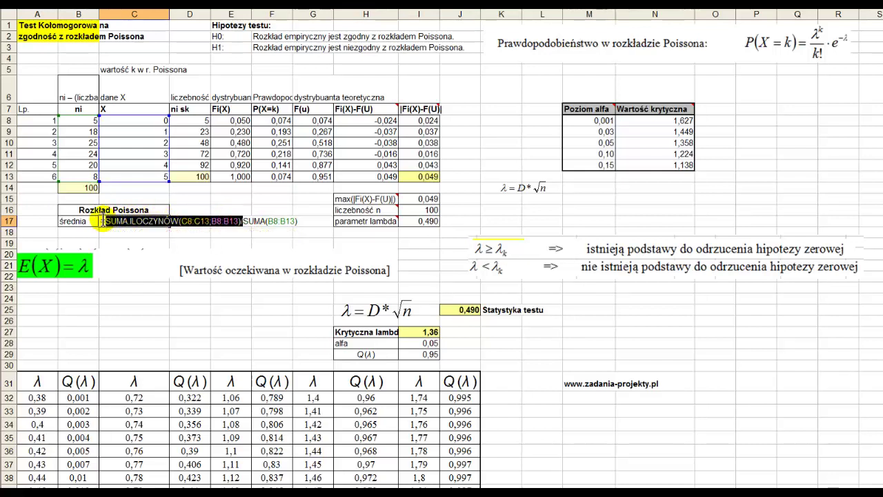
{"action": "left_click_drag", "start_coordinate": [229, 222], "coordinate": [304, 221]}
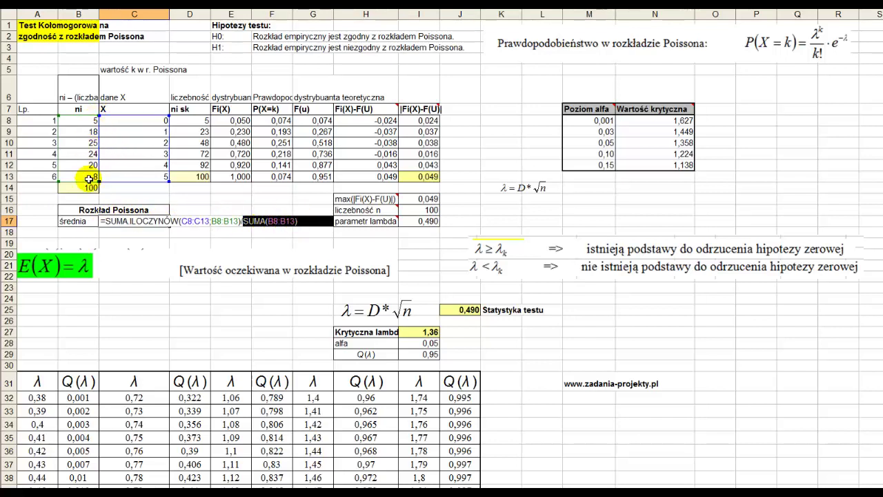
{"action": "key", "text": "Return"}
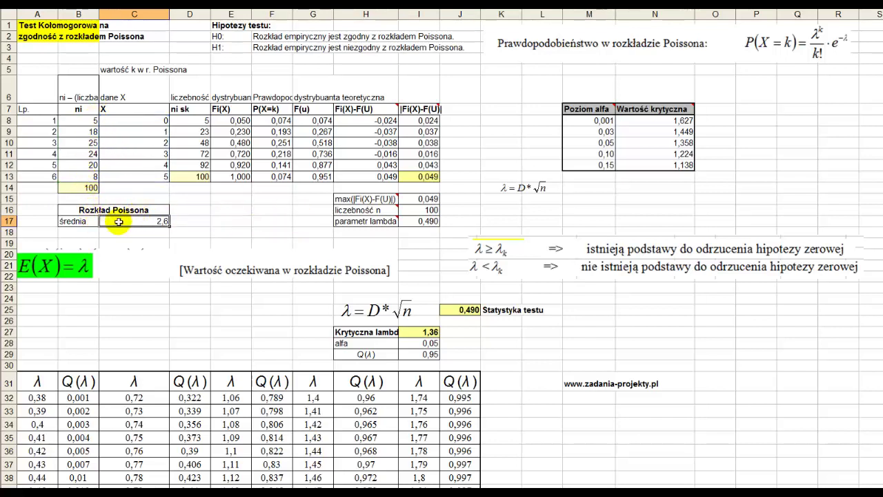
- Trace the weighted mean in C17 back through the X and ni pairs in rows 8 to 10
{"action": "left_click", "coordinate": [130, 119]}
{"action": "left_click", "coordinate": [114, 131]}
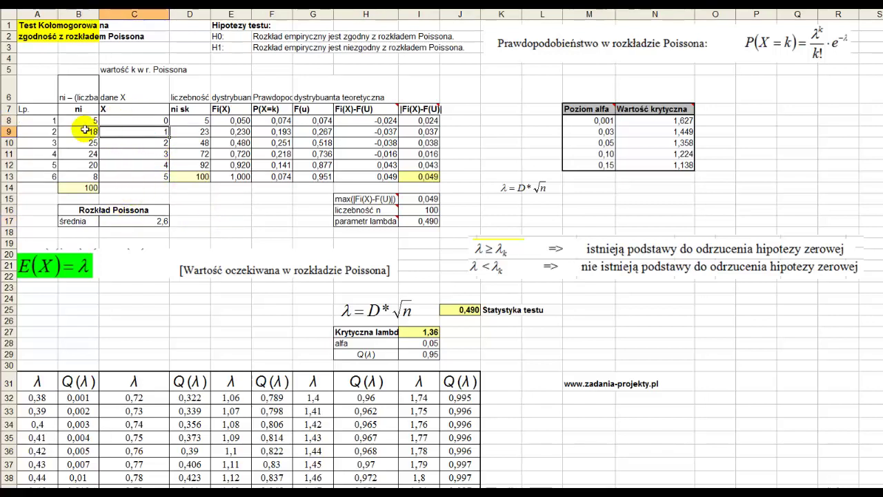
{"action": "left_click", "coordinate": [116, 142]}
{"action": "left_click", "coordinate": [81, 142]}
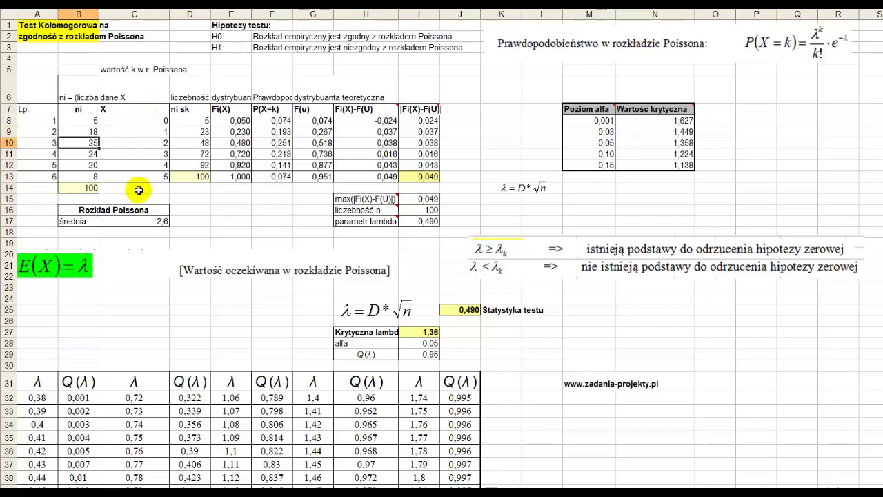
{"action": "key", "text": "ctrl+z"}
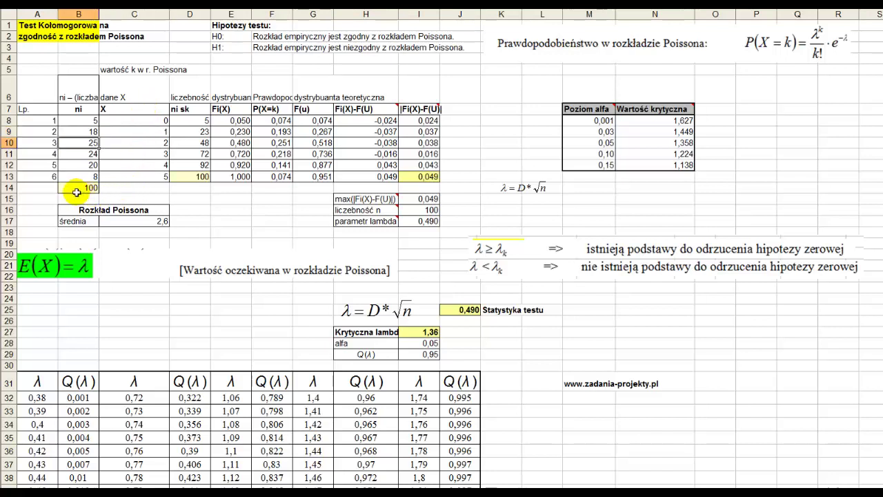
{"action": "left_click", "coordinate": [125, 221]}
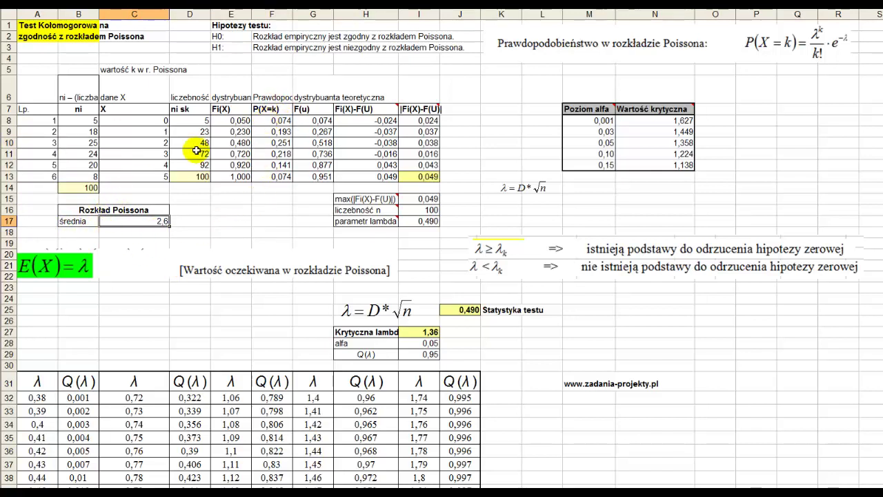
- Compare the F8 formula with the Poisson probability equation and review the P(X=k) values in F8:F13
{"action": "double_click", "coordinate": [265, 120]}
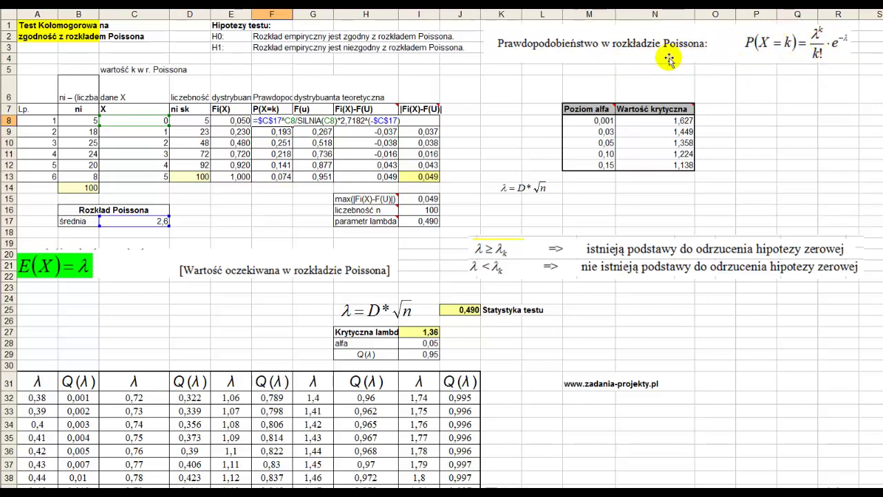
{"action": "key", "text": "Return"}
{"action": "left_click_drag", "start_coordinate": [276, 121], "coordinate": [273, 178]}
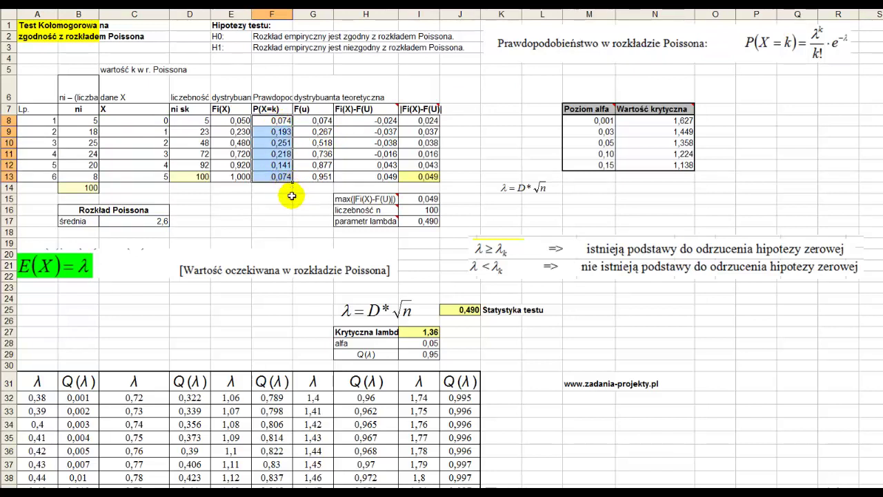
- Read the full headings in E6 and F6, relating them to the Fi(X) value in E13 and the probabilities in F8:F13
{"action": "left_click", "coordinate": [219, 177]}
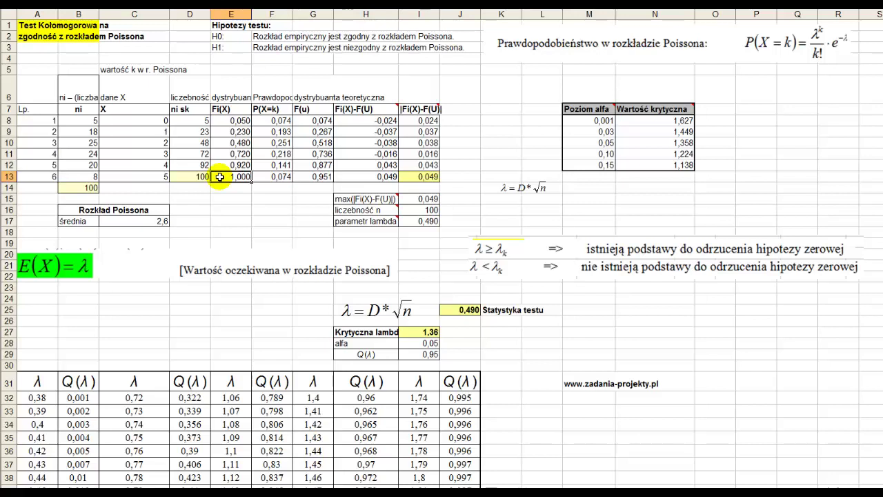
{"action": "left_click", "coordinate": [249, 97]}
{"action": "double_click", "coordinate": [249, 97]}
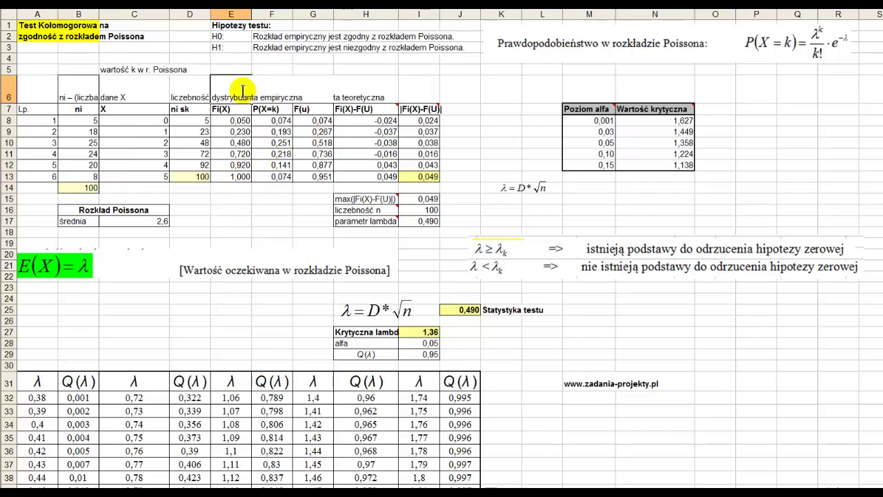
{"action": "left_click", "coordinate": [284, 97]}
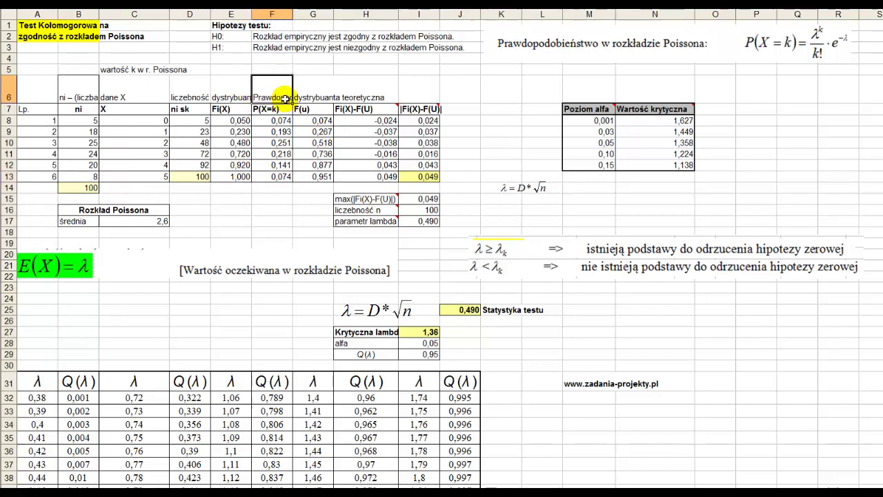
{"action": "double_click", "coordinate": [284, 97]}
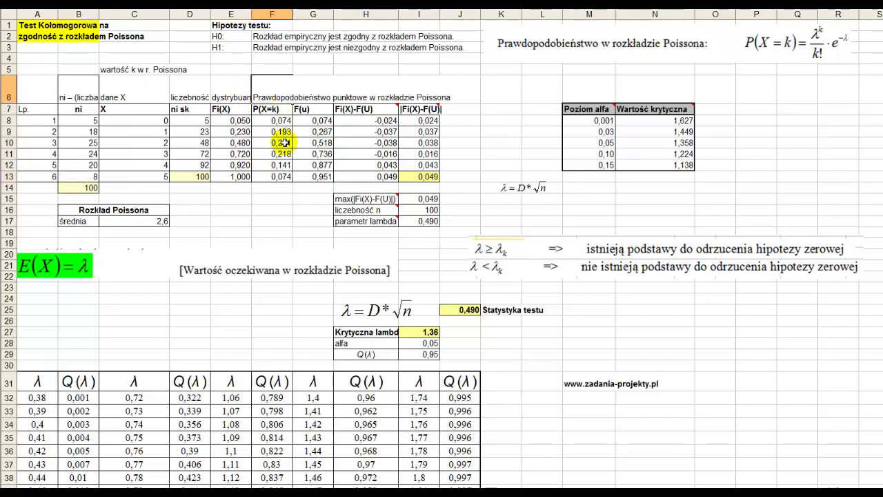
{"action": "key", "text": "Escape"}
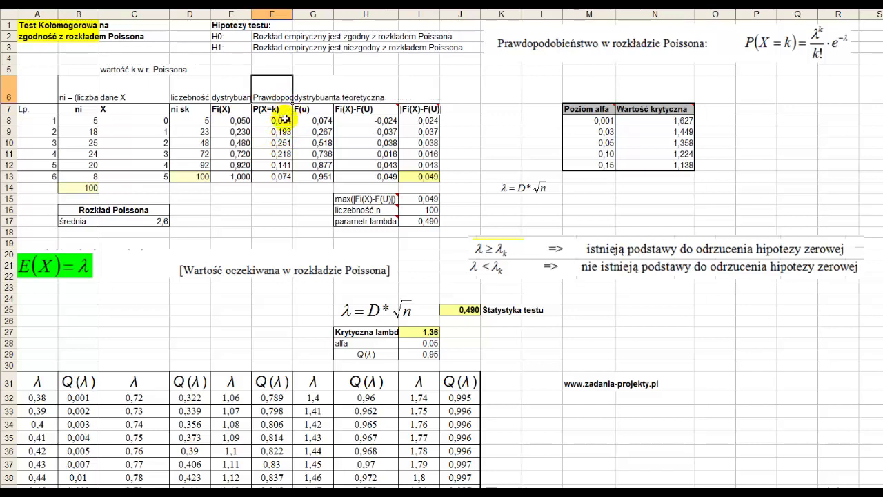
{"action": "left_click_drag", "start_coordinate": [271, 120], "coordinate": [273, 177]}
- Examine the theoretical distribution function heading in G6 and the cumulative formulas =F8 in G8 and =F9+G8 in G9
{"action": "left_click", "coordinate": [313, 88]}
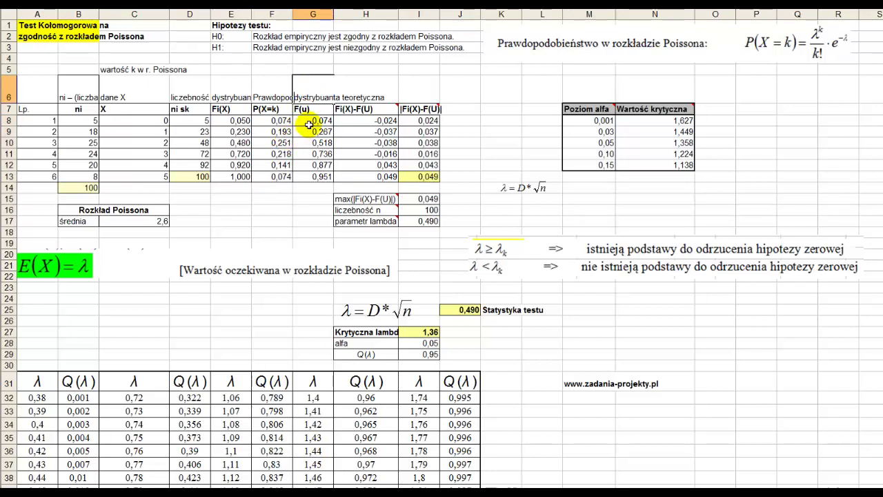
{"action": "left_click", "coordinate": [319, 120]}
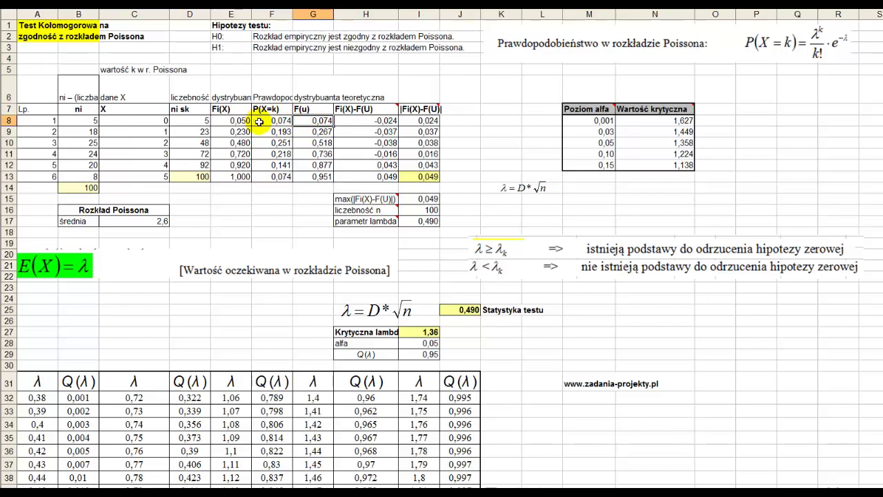
{"action": "type", "text": "=F8"}
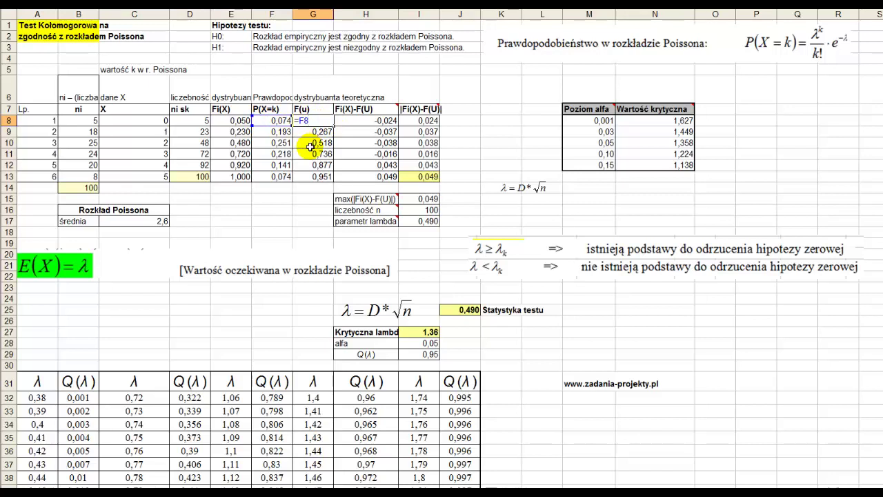
{"action": "key", "text": "Return"}
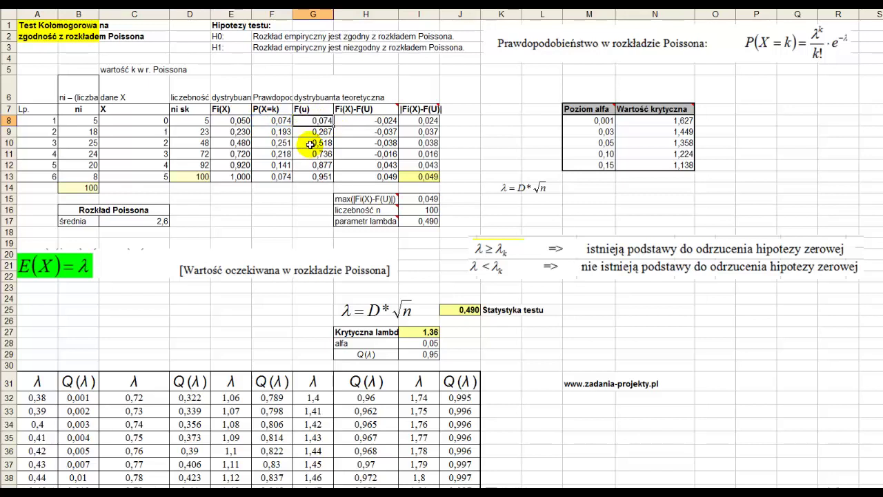
{"action": "type", "text": "=F9+G8"}
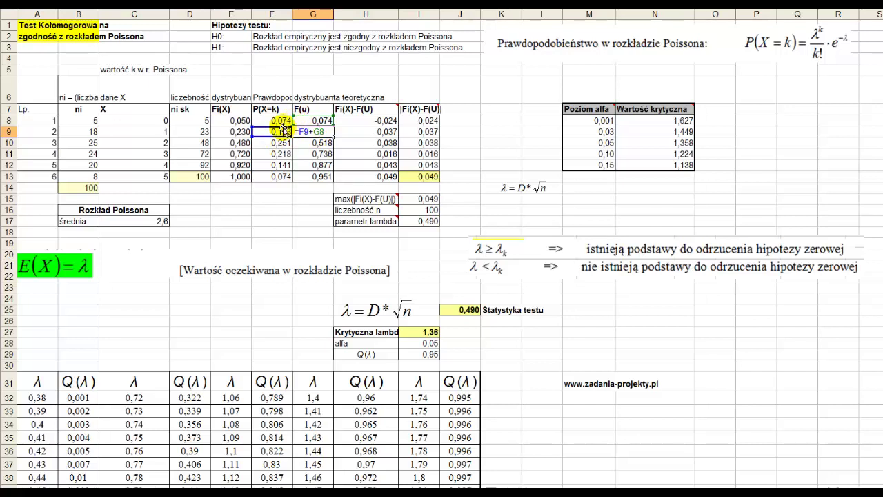
{"action": "key", "text": "Return"}
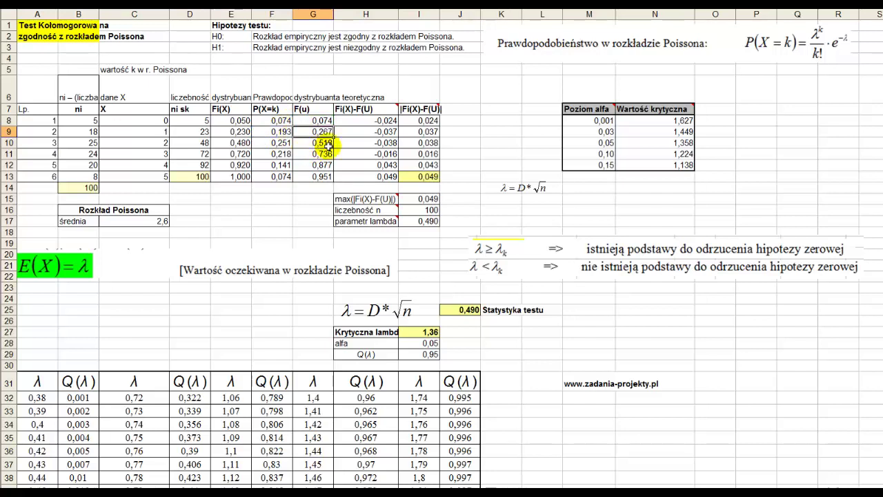
- Copy the cumulative F(u) formula from G9 down to G13 and check the cell references in G13
{"action": "left_click_drag", "start_coordinate": [333, 140], "coordinate": [334, 178]}
{"action": "double_click", "coordinate": [313, 178]}
{"action": "left_click", "coordinate": [292, 178]}
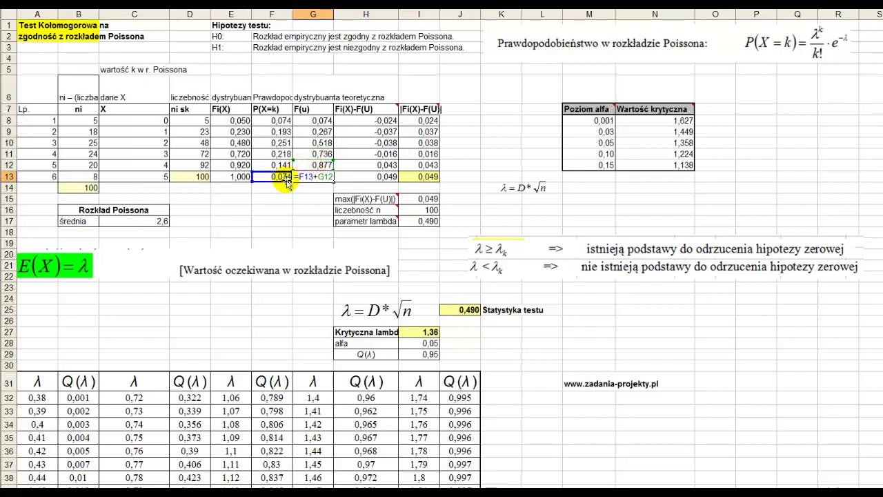
{"action": "key", "text": "Return"}
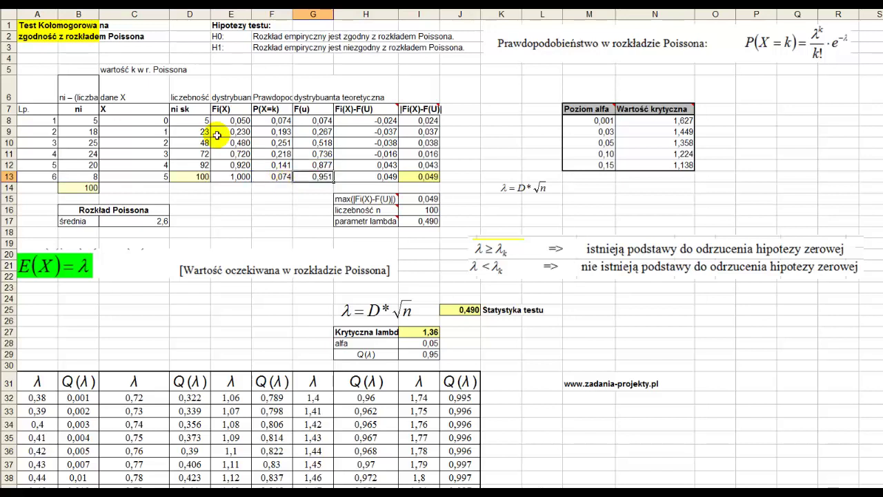
- Shade the Fi(X) values in E8:E13 and the F(u) values in G8:G13 light turquoise
{"action": "left_click_drag", "start_coordinate": [231, 117], "coordinate": [231, 177]}
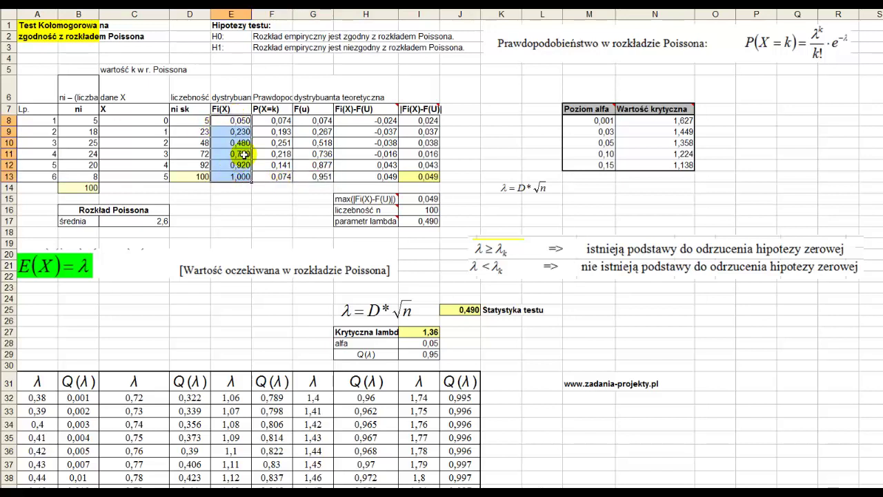
{"action": "left_click_drag", "start_coordinate": [314, 120], "coordinate": [315, 179]}
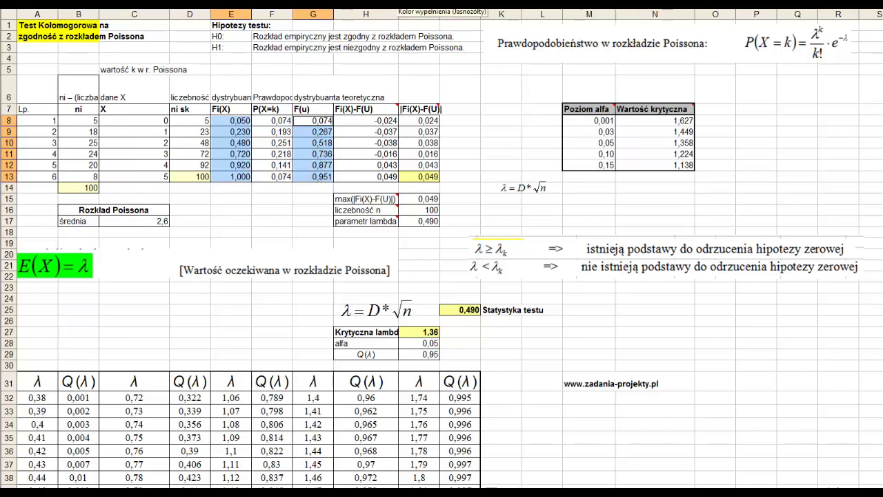
{"action": "left_click", "coordinate": [393, 4]}
{"action": "left_click", "coordinate": [423, 64]}
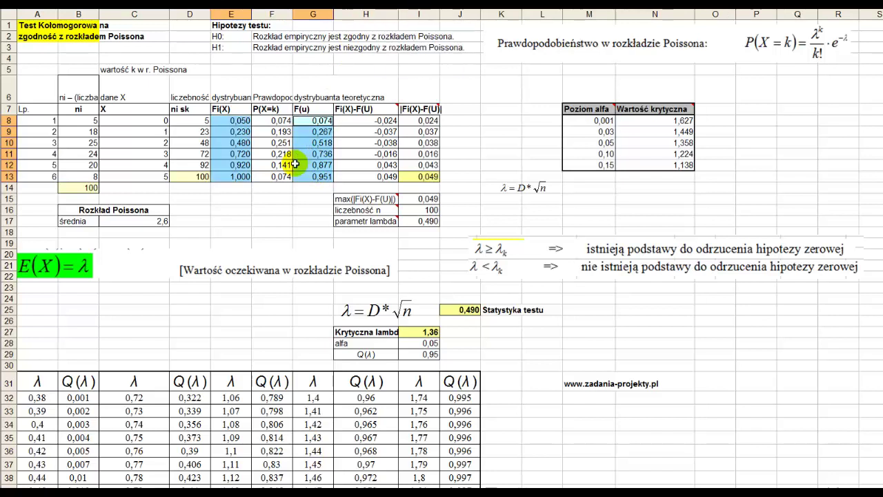
{"action": "left_click", "coordinate": [272, 164]}
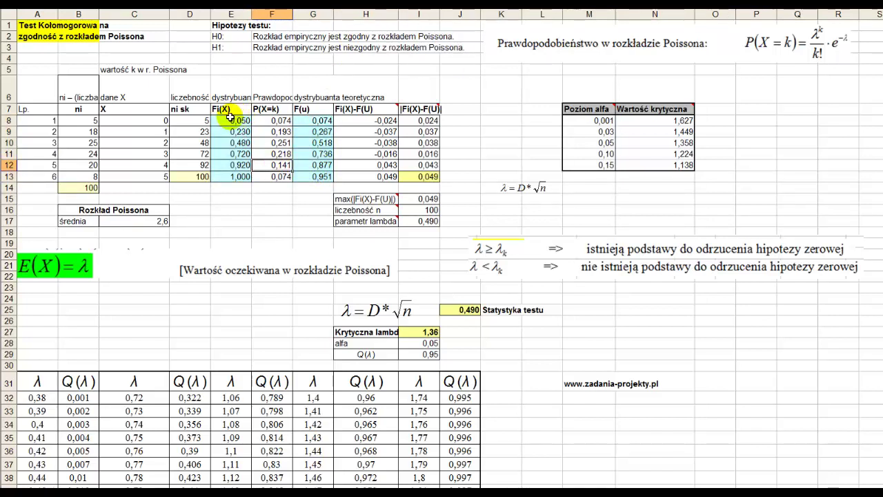
- Compare the empirical distribution function in E8:E13 with the theoretical one in G8:G13, including their headings in row 6
{"action": "left_click_drag", "start_coordinate": [230, 118], "coordinate": [232, 172]}
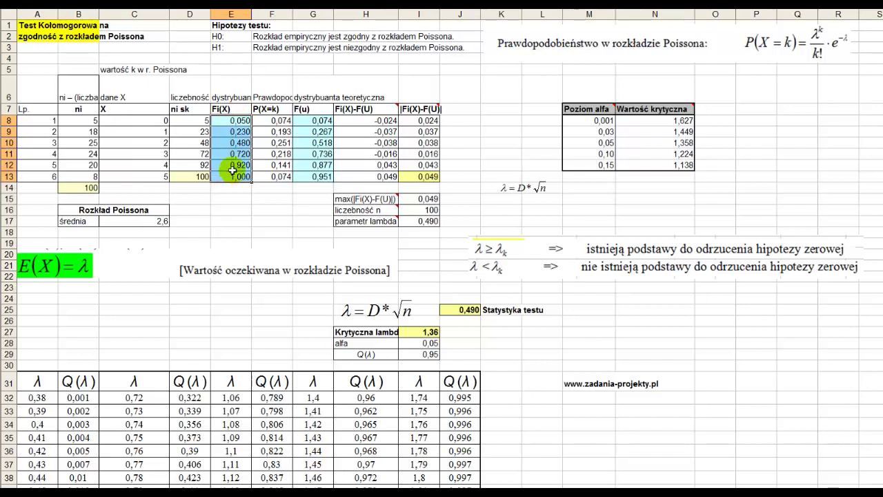
{"action": "left_click", "coordinate": [241, 96]}
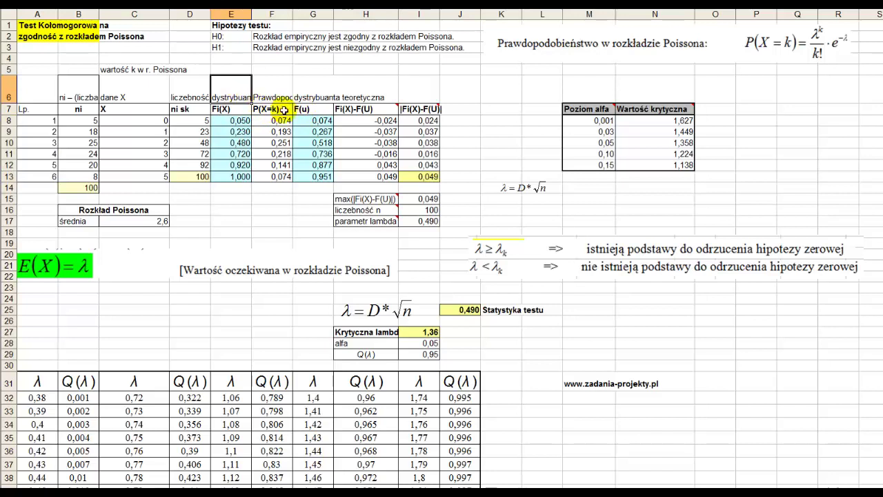
{"action": "left_click", "coordinate": [306, 90]}
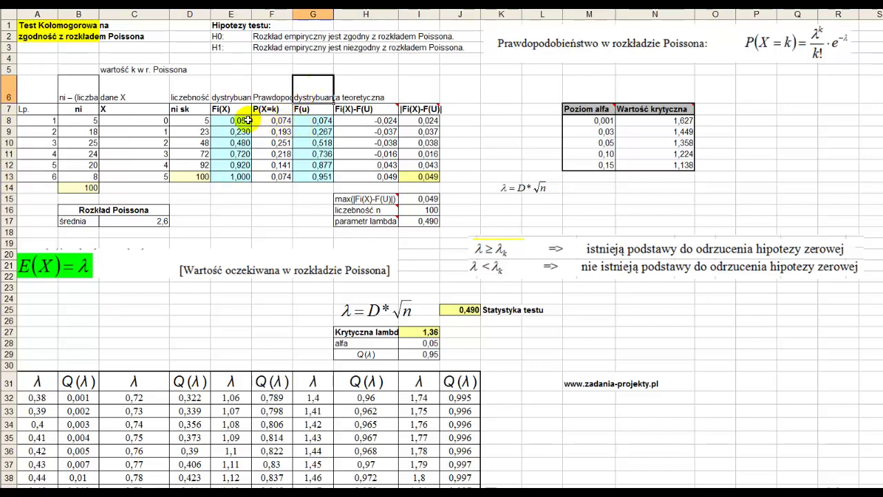
{"action": "left_click_drag", "start_coordinate": [241, 121], "coordinate": [245, 178]}
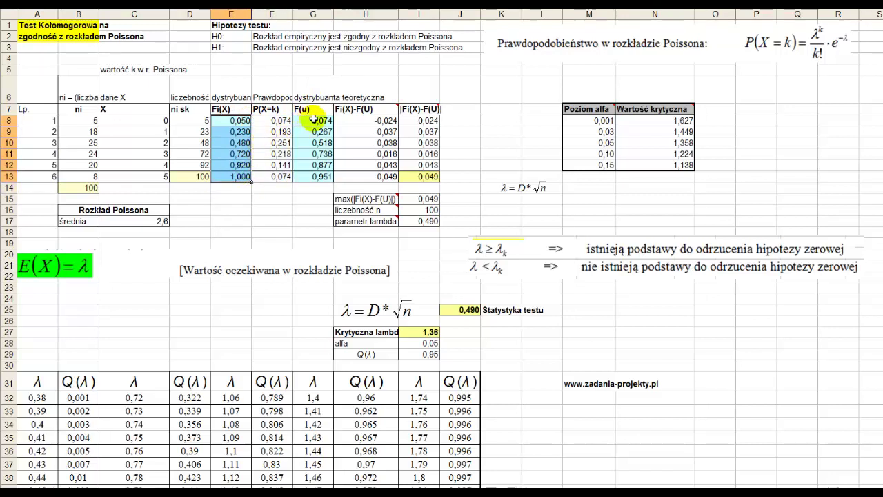
{"action": "left_click_drag", "start_coordinate": [314, 120], "coordinate": [314, 178]}
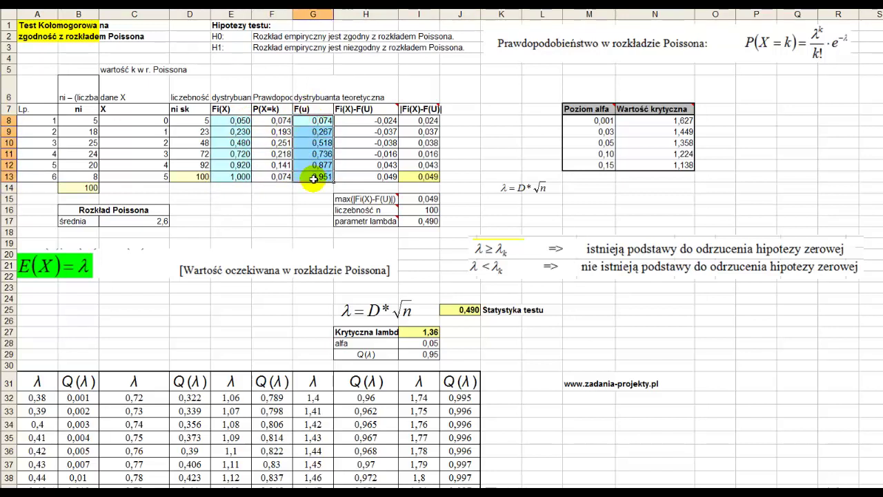
- Copy the difference formula =E8-G8 from H8 down to H13, relating it to the values in E8 and G8
{"action": "double_click", "coordinate": [359, 121]}
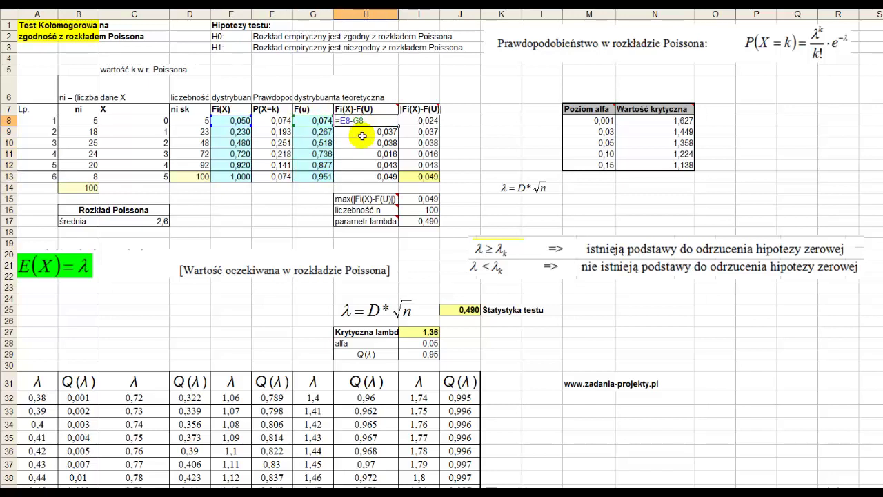
{"action": "key", "text": "Escape"}
{"action": "left_click_drag", "start_coordinate": [398, 122], "coordinate": [400, 181]}
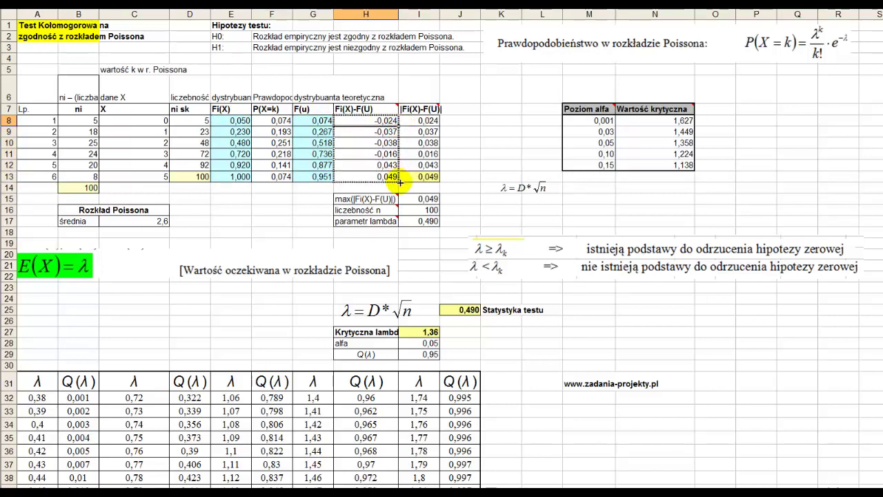
{"action": "left_click", "coordinate": [299, 120]}
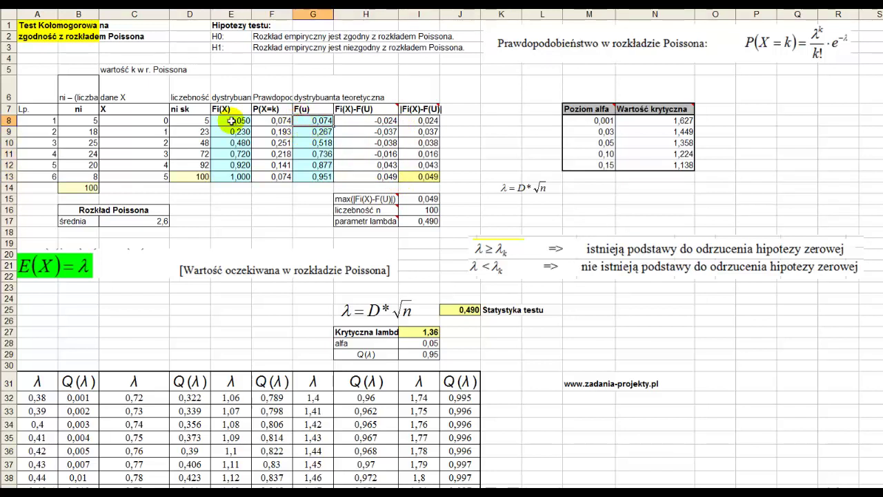
{"action": "left_click", "coordinate": [236, 121]}
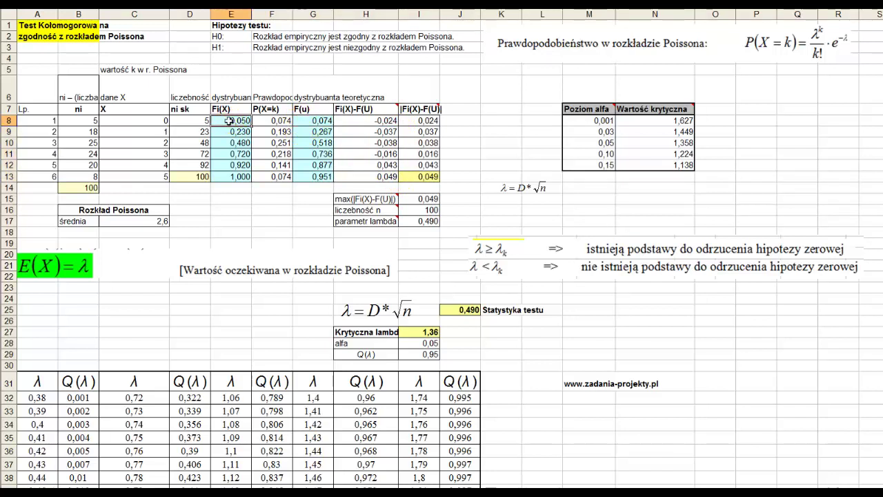
{"action": "left_click", "coordinate": [305, 120]}
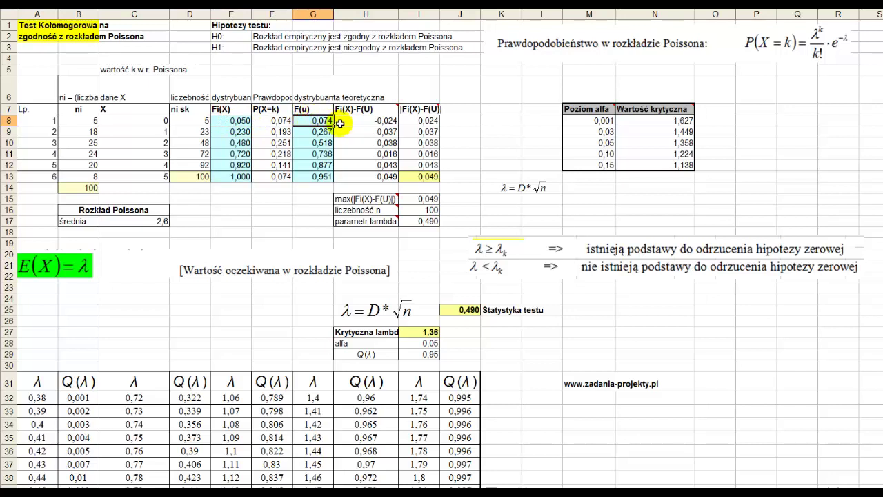
- Check the absolute difference formula =JEŻELI(H8<0;H8*(-1);H8) in I8 against H8, and copy it down to I13
{"action": "left_click", "coordinate": [418, 121]}
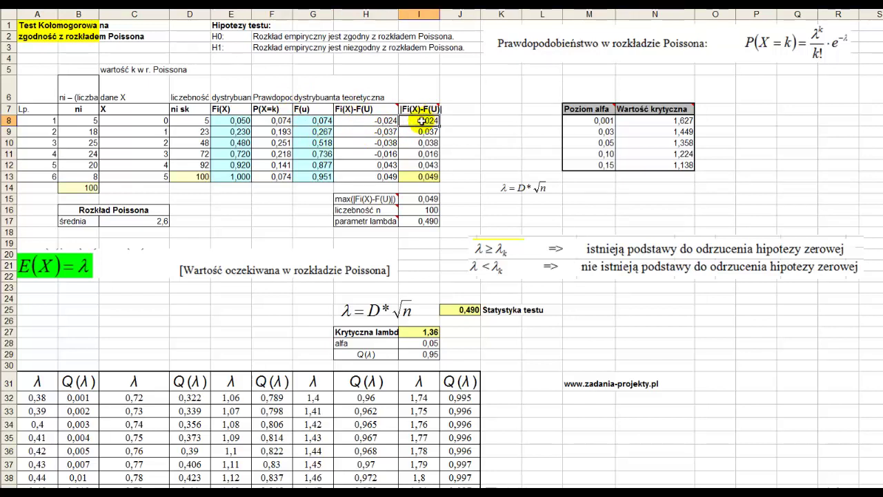
{"action": "left_click", "coordinate": [386, 120]}
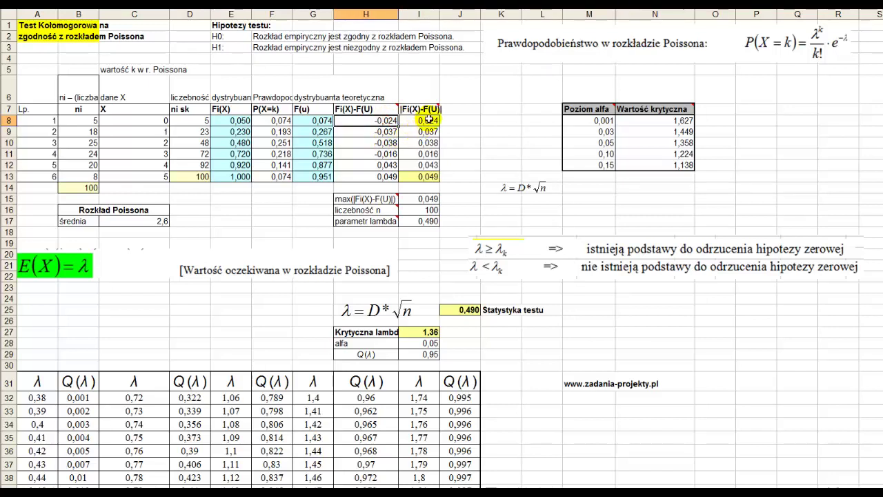
{"action": "double_click", "coordinate": [418, 121]}
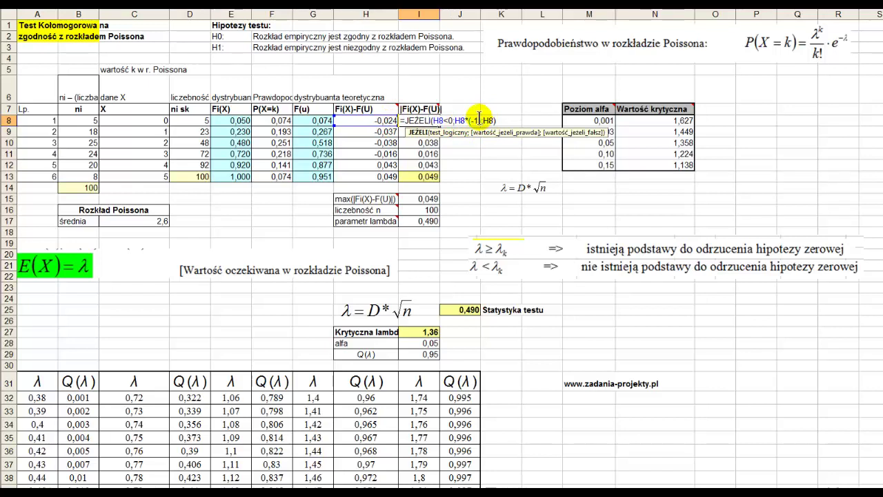
{"action": "key", "text": "Return"}
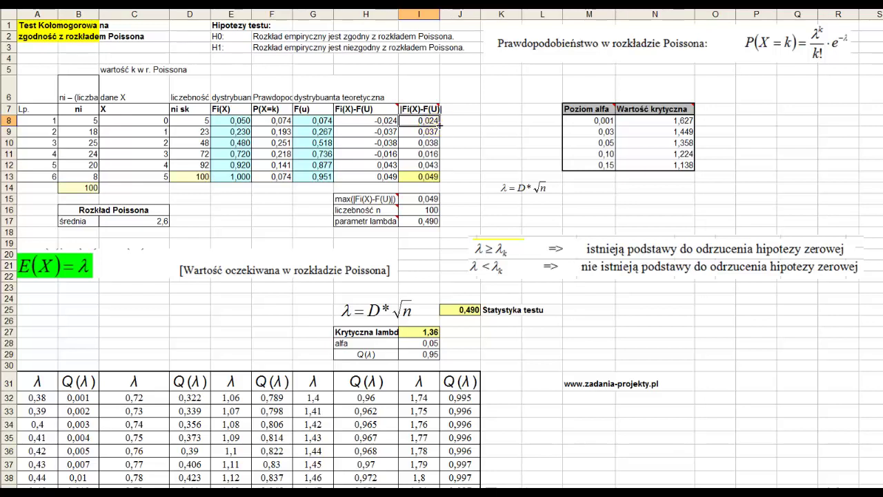
{"action": "left_click_drag", "start_coordinate": [438, 123], "coordinate": [435, 182]}
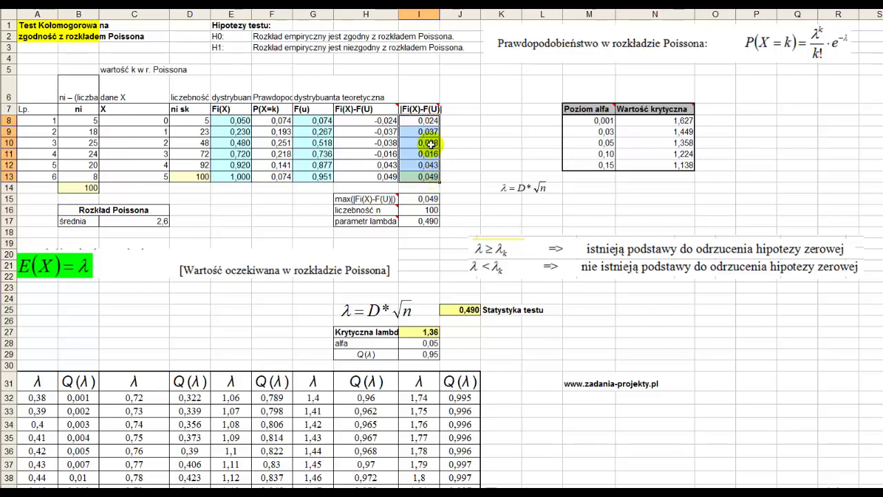
- Examine the maximum difference formula =MAX(I8:I13) in I15 and the sample size n in I16
{"action": "double_click", "coordinate": [418, 199]}
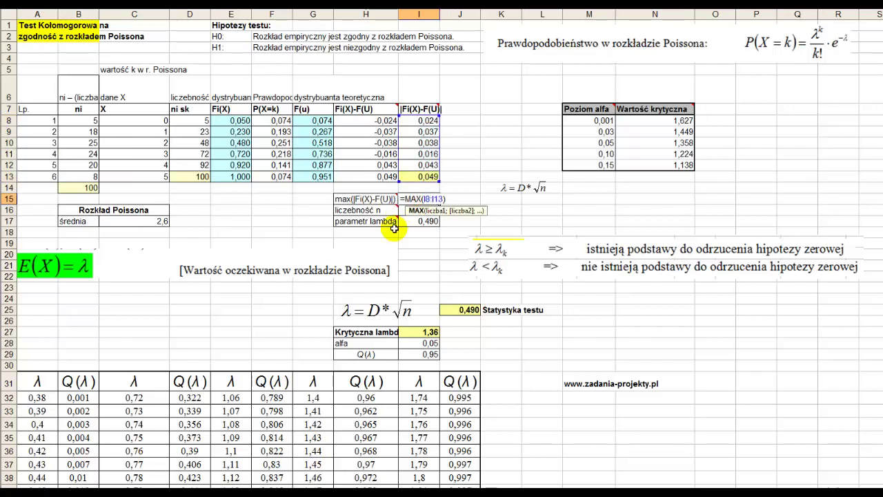
{"action": "key", "text": "Return"}
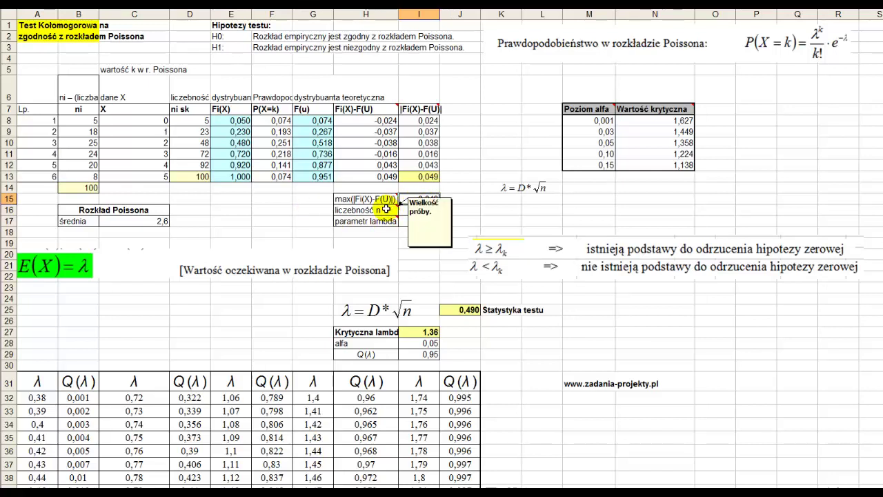
{"action": "left_click", "coordinate": [410, 210]}
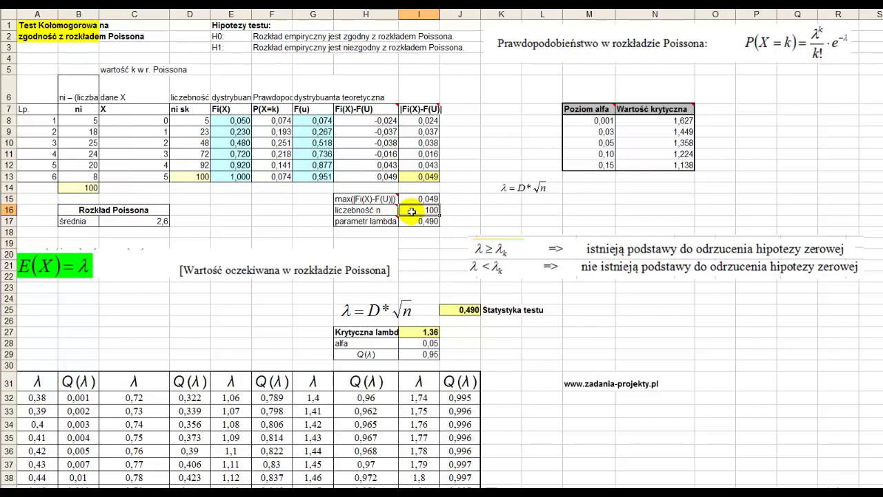
- Compare the lambda formula =I15*PIERWIASTEK(B14) in I17 with the equation λ = D*√n and the test statistic in J25
{"action": "double_click", "coordinate": [412, 222]}
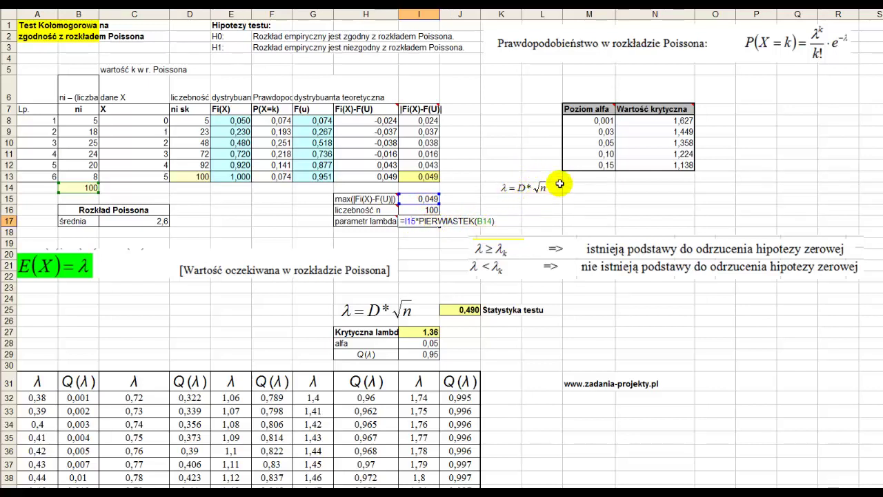
{"action": "key", "text": "Return"}
{"action": "left_click", "coordinate": [419, 222]}
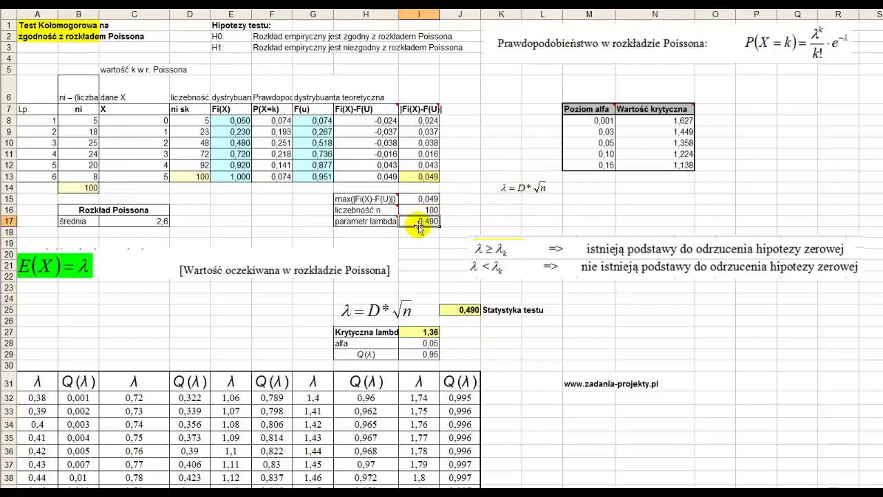
{"action": "left_click_drag", "start_coordinate": [452, 307], "coordinate": [507, 309]}
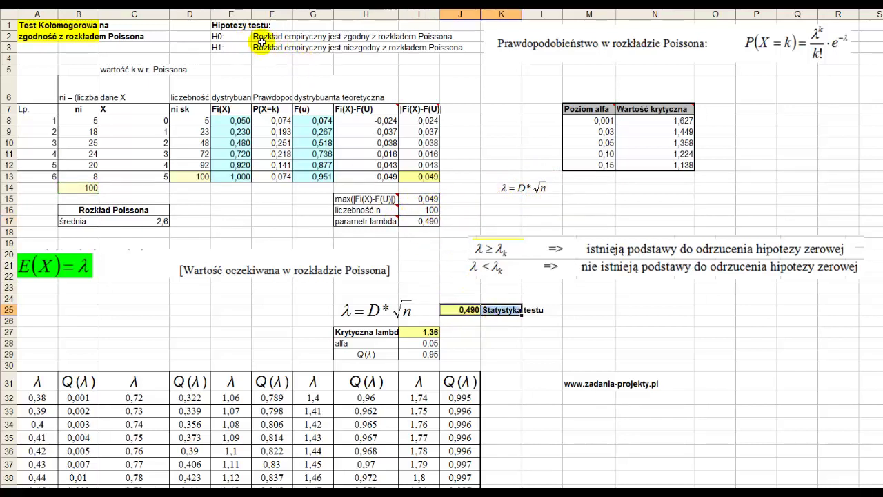
- Review hypotheses H0 and H1 in F2:F3, the alfa level in I28 and the critical lambda in H27:I27
{"action": "left_click", "coordinate": [260, 39]}
{"action": "left_click", "coordinate": [262, 50]}
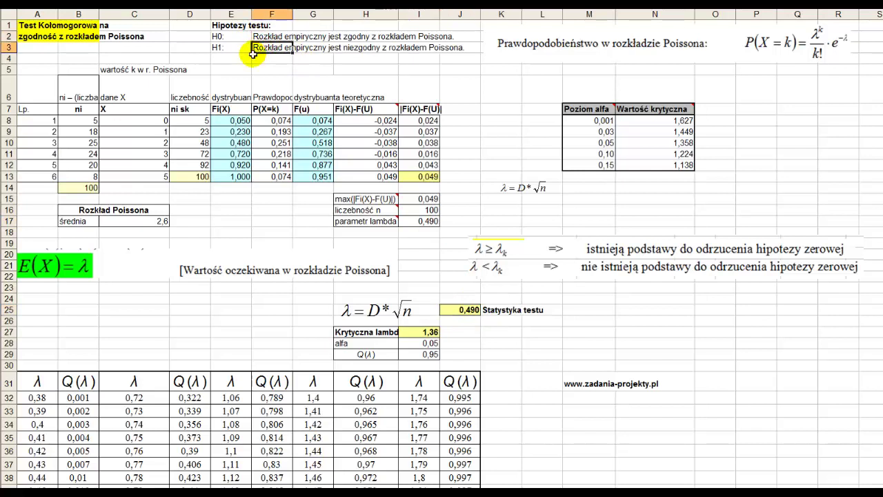
{"action": "left_click", "coordinate": [413, 343]}
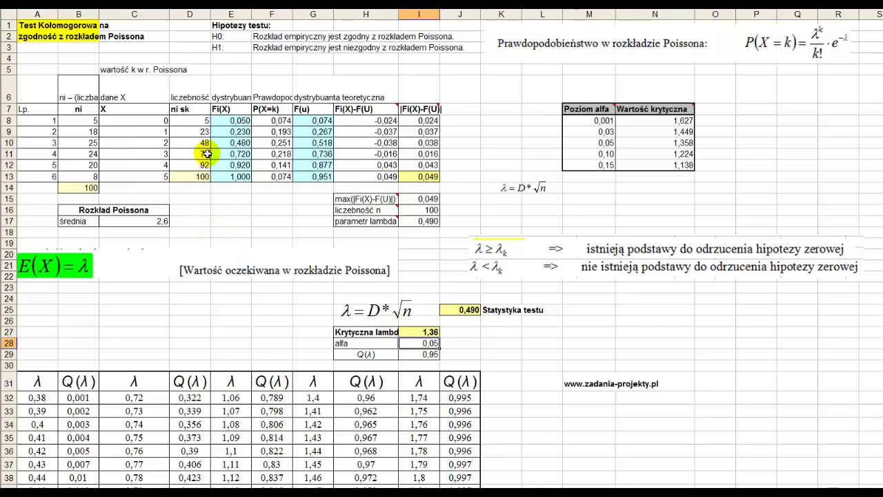
{"action": "left_click_drag", "start_coordinate": [361, 332], "coordinate": [413, 333]}
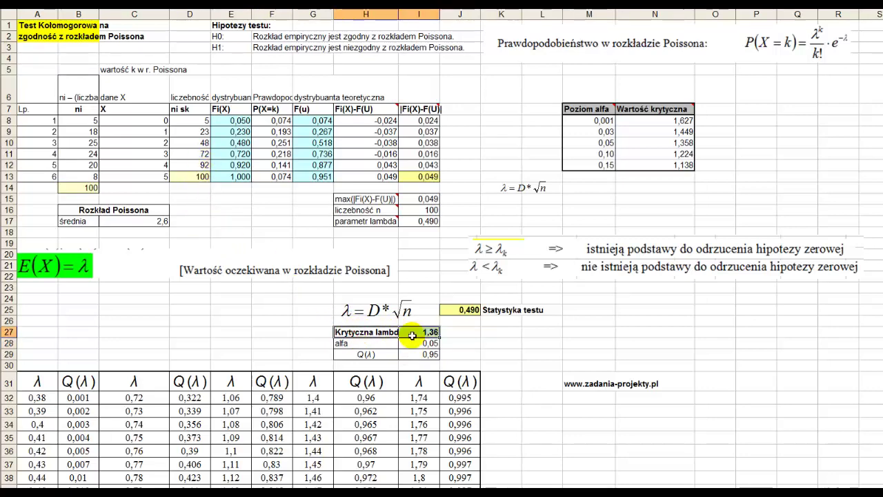
- Enter the formula =1-I28 in I29 to calculate Q(λ) from the alfa level above the lambda table
{"action": "scroll", "coordinate": [180, 295], "scroll_direction": "down", "scroll_amount": 3}
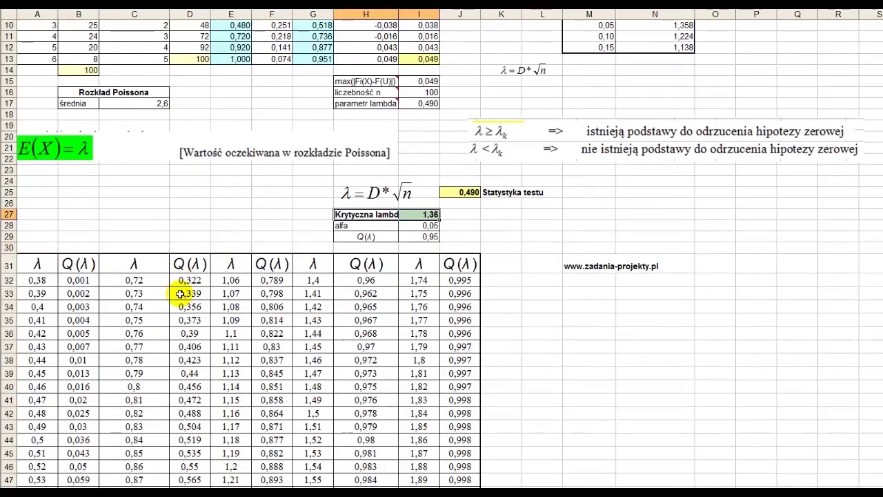
{"action": "scroll", "coordinate": [176, 251], "scroll_direction": "down", "scroll_amount": 2}
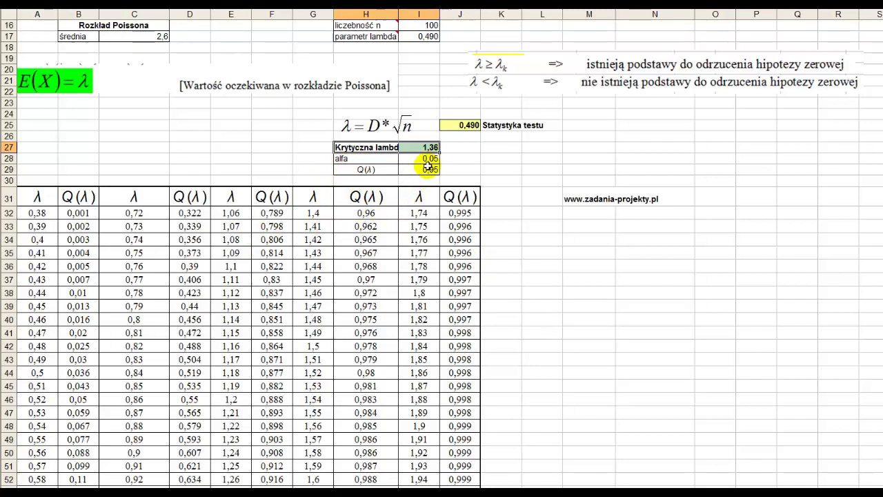
{"action": "left_click", "coordinate": [419, 160]}
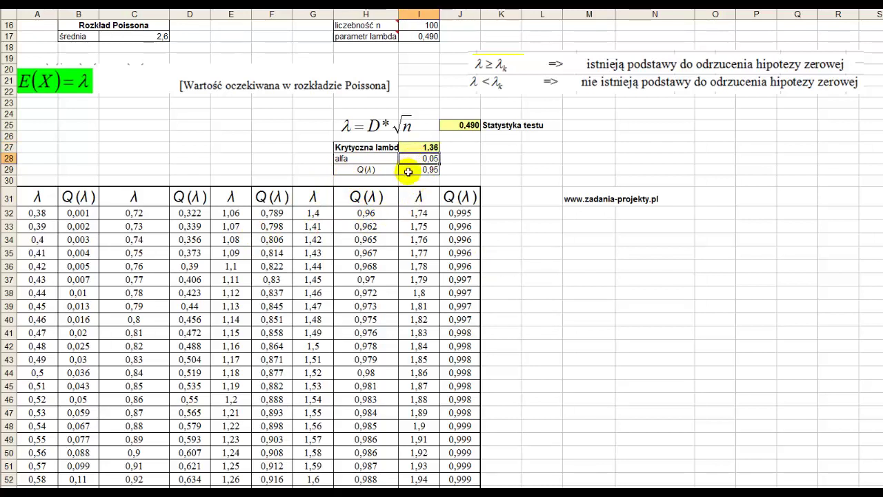
{"action": "left_click", "coordinate": [408, 171]}
{"action": "type", "text": "=1-I28"}
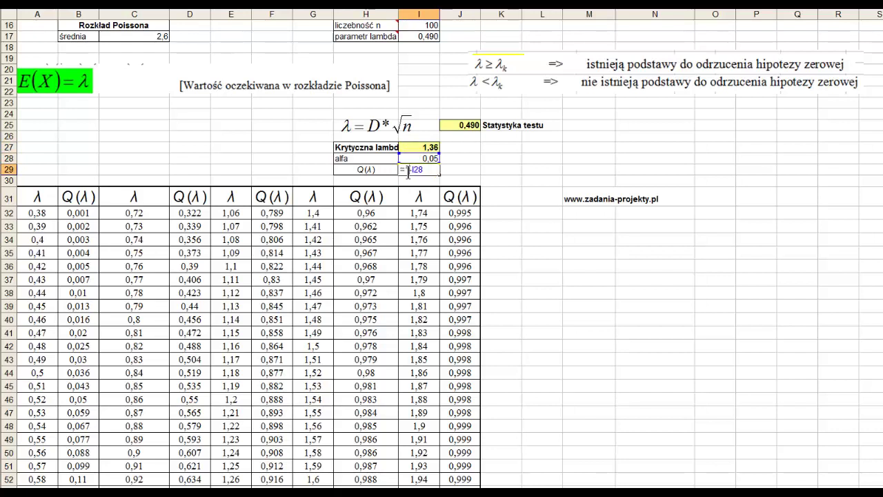
{"action": "key", "text": "Return"}
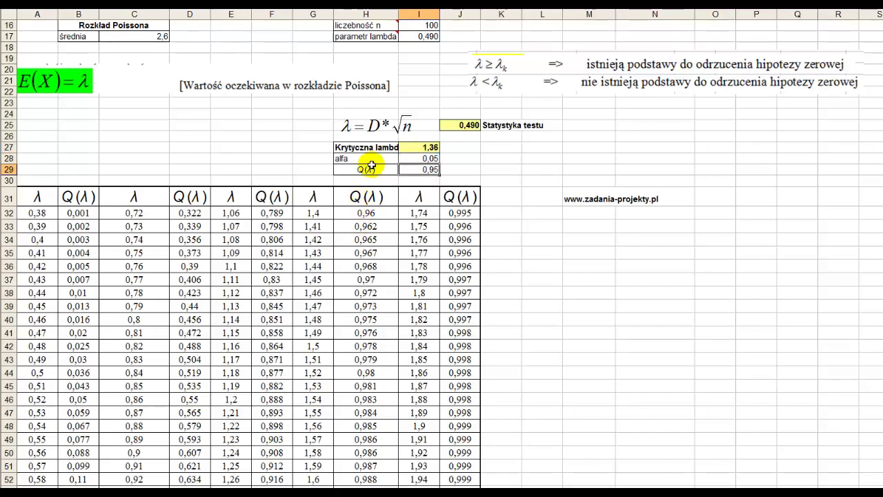
- Scan the Q(λ) columns B, D and F of the lambda table for the probability calculated in I29
{"action": "left_click", "coordinate": [419, 169]}
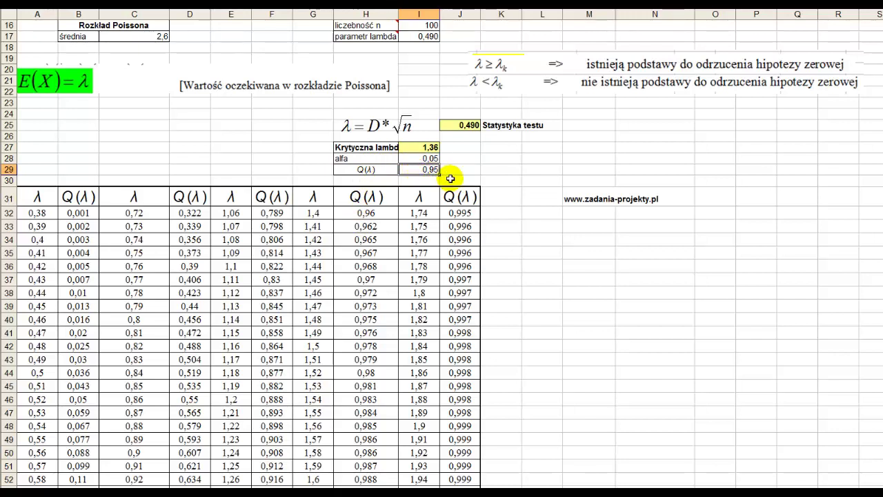
{"action": "left_click_drag", "start_coordinate": [94, 210], "coordinate": [86, 425]}
{"action": "left_click_drag", "start_coordinate": [206, 213], "coordinate": [196, 423]}
{"action": "left_click_drag", "start_coordinate": [282, 211], "coordinate": [273, 452]}
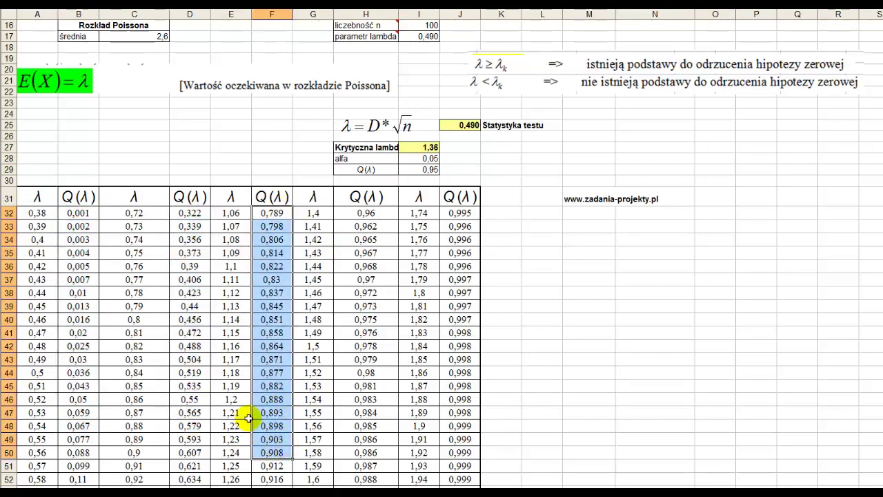
{"action": "left_click", "coordinate": [228, 226]}
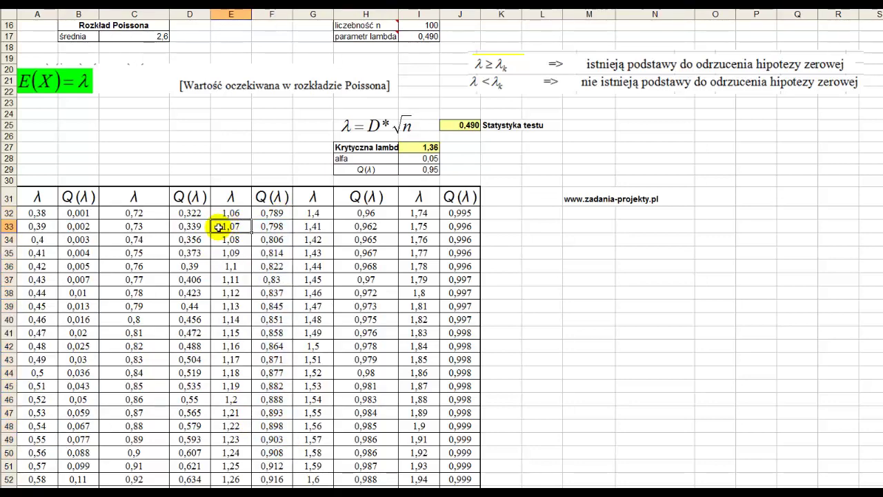
- Find the Q(λ) entry closest to I29 in the lambda table and select it together with its λ in E62:F62
{"action": "left_click", "coordinate": [421, 169]}
{"action": "scroll", "coordinate": [273, 278], "scroll_direction": "down", "scroll_amount": 2}
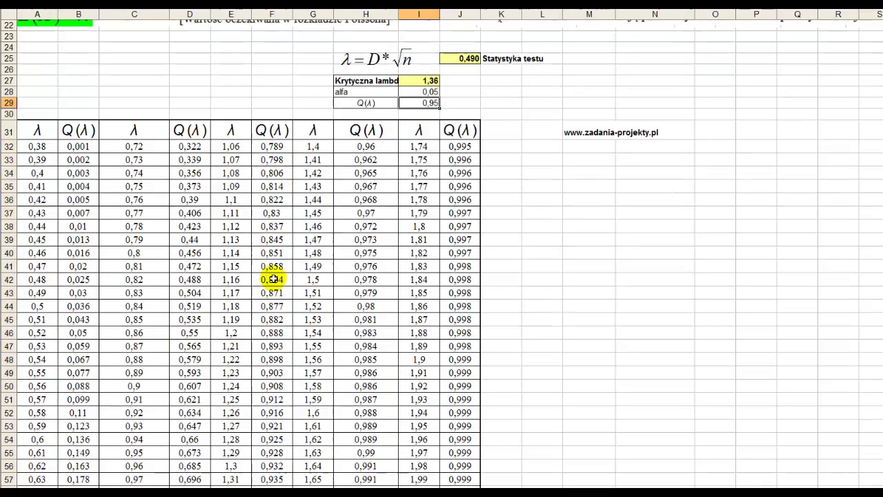
{"action": "scroll", "coordinate": [273, 278], "scroll_direction": "down", "scroll_amount": 5}
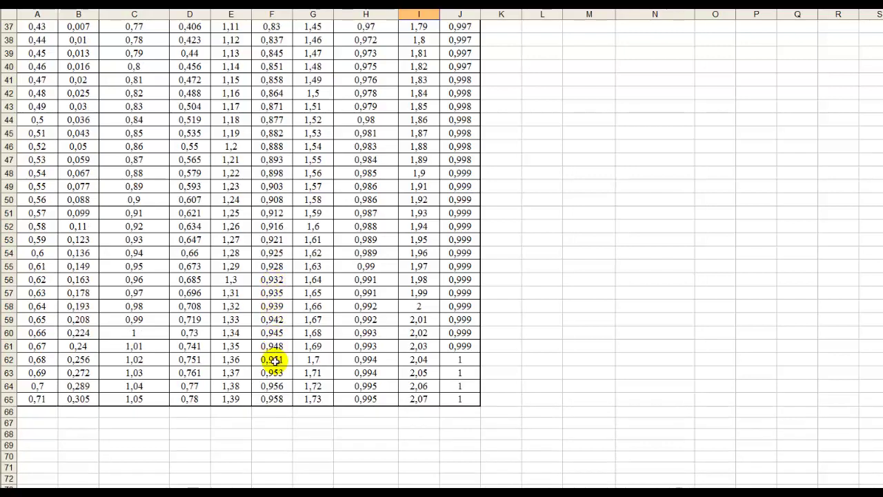
{"action": "left_click", "coordinate": [273, 360]}
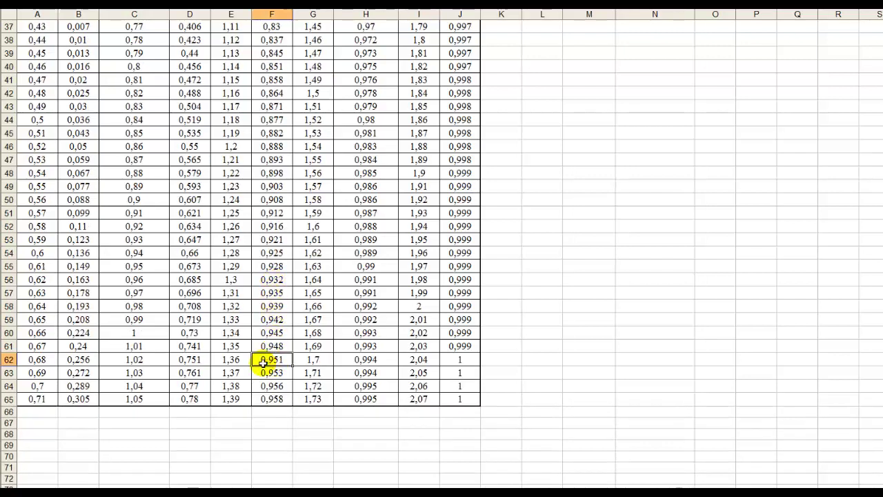
{"action": "left_click", "coordinate": [243, 363]}
{"action": "key", "text": "Tab"}
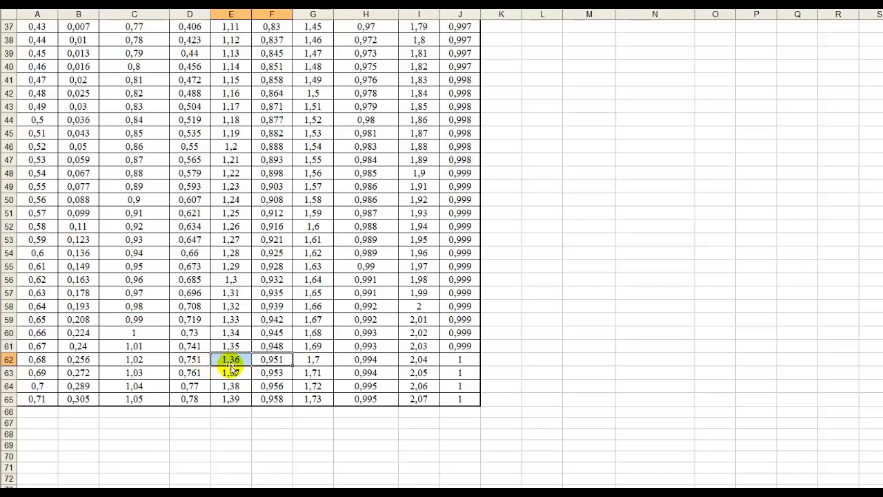
- Check the critical lambda in I27, then review hypotheses H0 and H1 in F2:F3
{"action": "scroll", "coordinate": [313, 313], "scroll_direction": "up", "scroll_amount": 5}
{"action": "scroll", "coordinate": [314, 313], "scroll_direction": "up", "scroll_amount": 3}
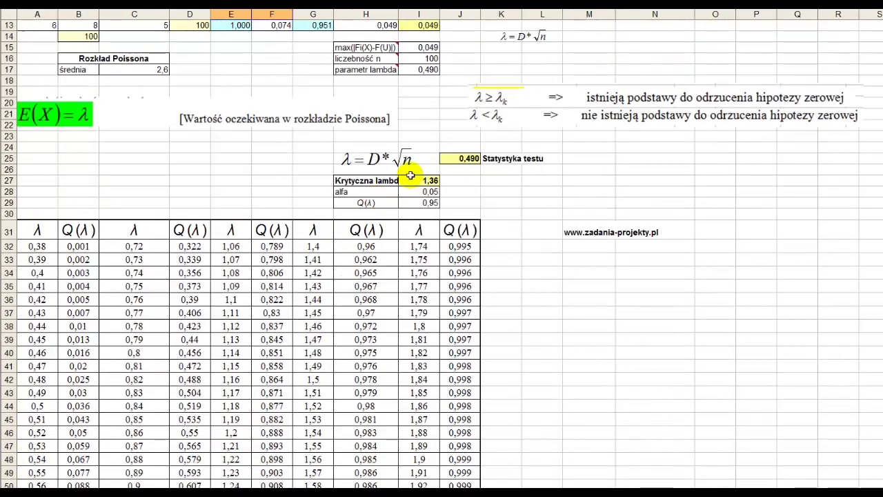
{"action": "left_click", "coordinate": [411, 181]}
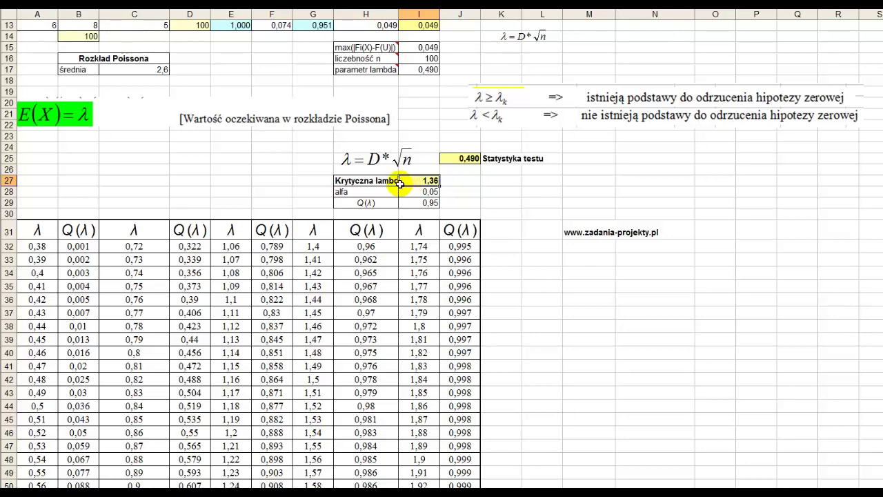
{"action": "scroll", "coordinate": [413, 244], "scroll_direction": "up", "scroll_amount": 4}
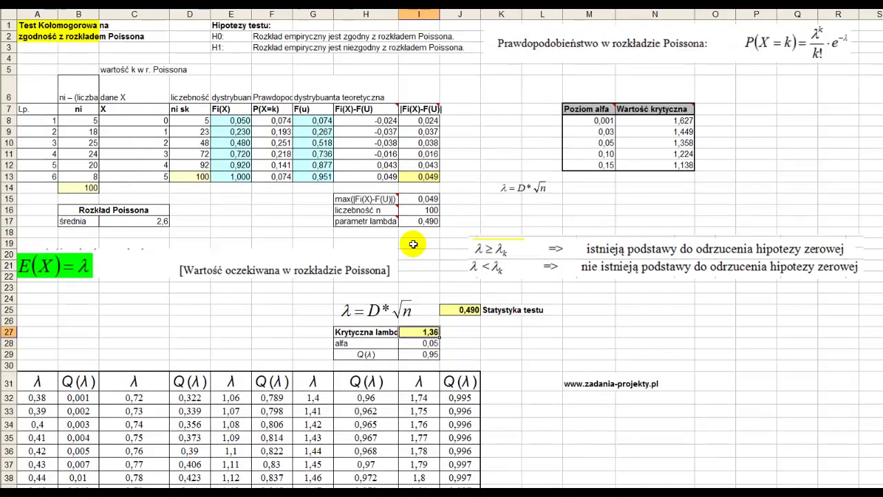
{"action": "left_click", "coordinate": [267, 35]}
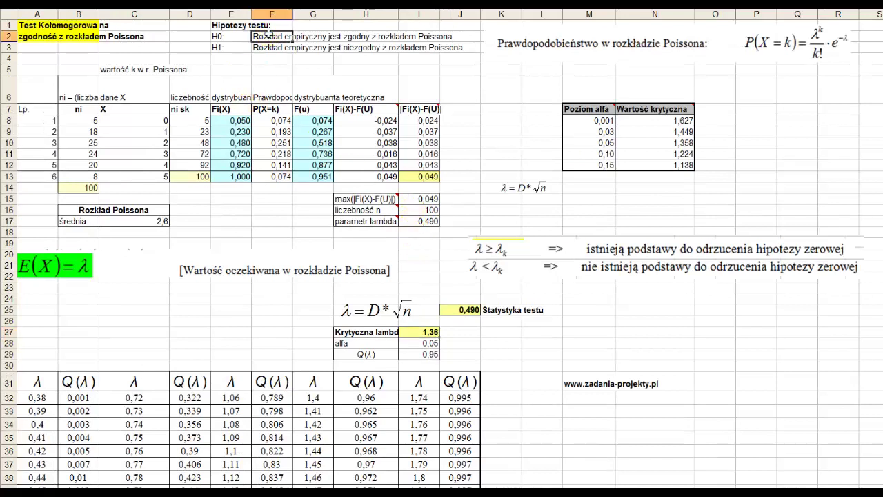
{"action": "left_click", "coordinate": [258, 50]}
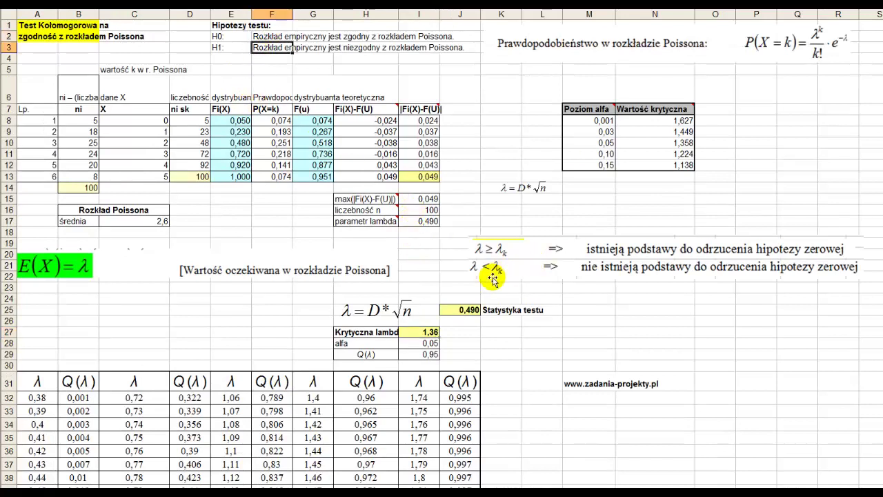
- Compare the test statistic in J25 with the critical lambda in I27 according to the λ and λk decision rules
{"action": "left_click", "coordinate": [460, 309]}
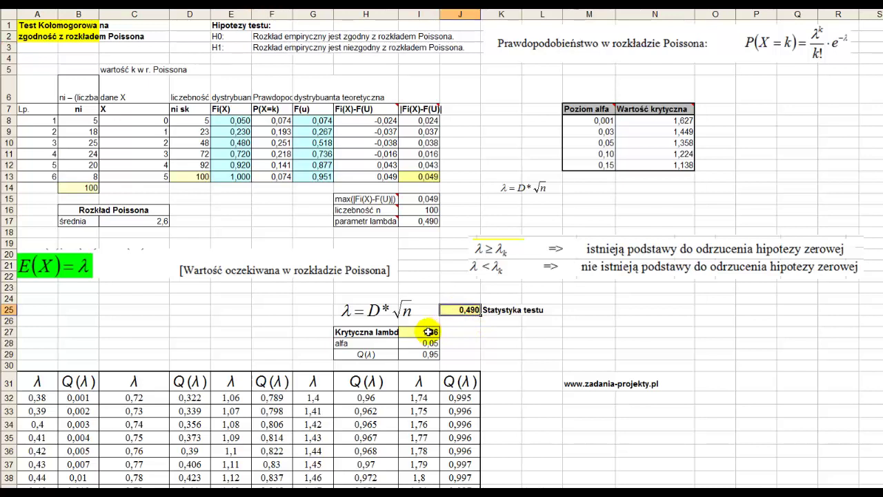
{"action": "left_click", "coordinate": [429, 331]}
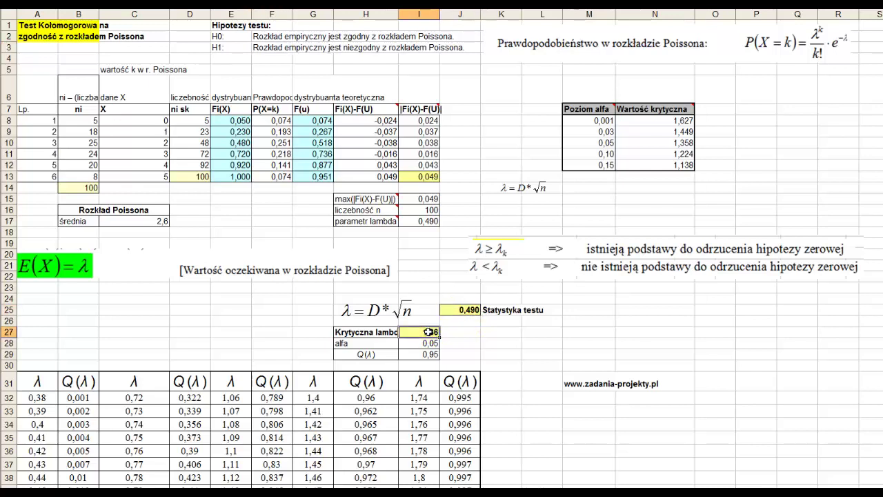
{"action": "left_click", "coordinate": [469, 310]}
{"action": "left_click", "coordinate": [410, 332]}
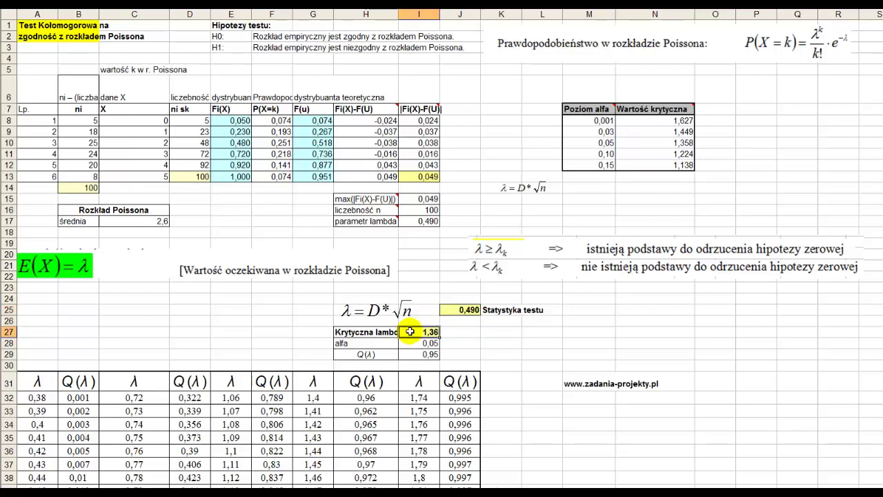
{"action": "left_click", "coordinate": [464, 310]}
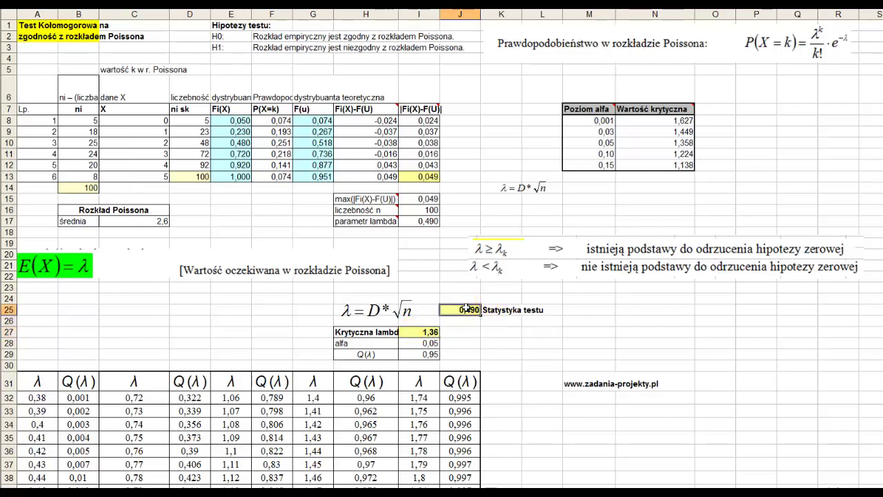
{"action": "left_click", "coordinate": [416, 334]}
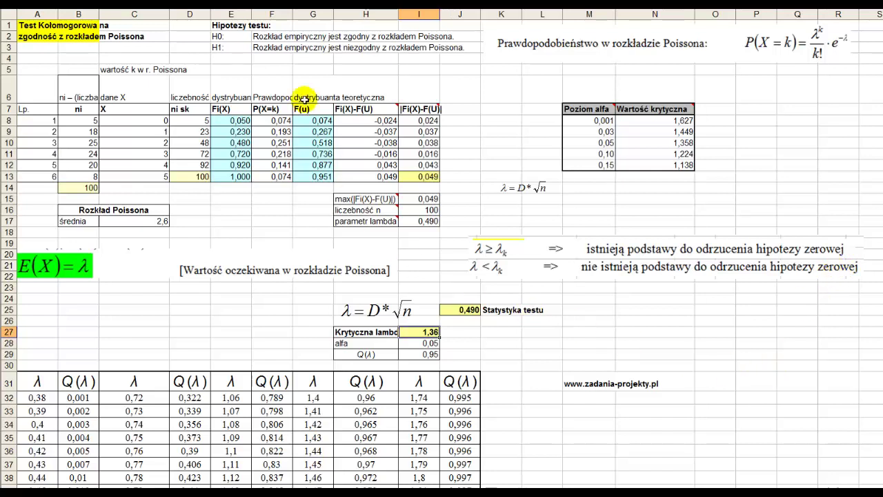
- Relate the comparison of J25 and I27 to the null hypothesis in F2 and the alternative hypothesis in F3
{"action": "left_click", "coordinate": [263, 37]}
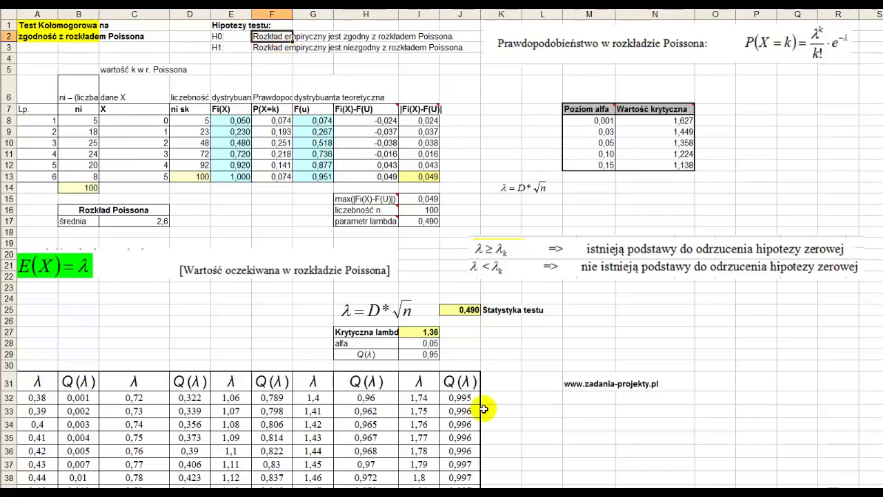
{"action": "left_click", "coordinate": [466, 311]}
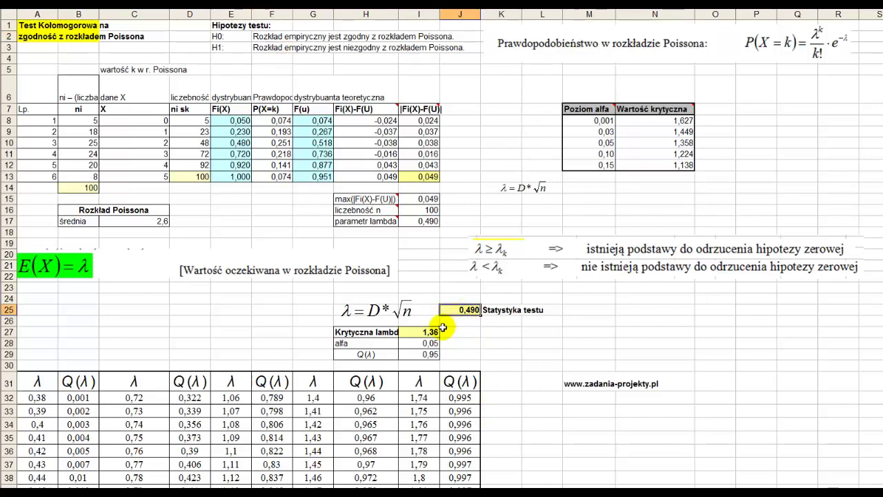
{"action": "left_click", "coordinate": [429, 331]}
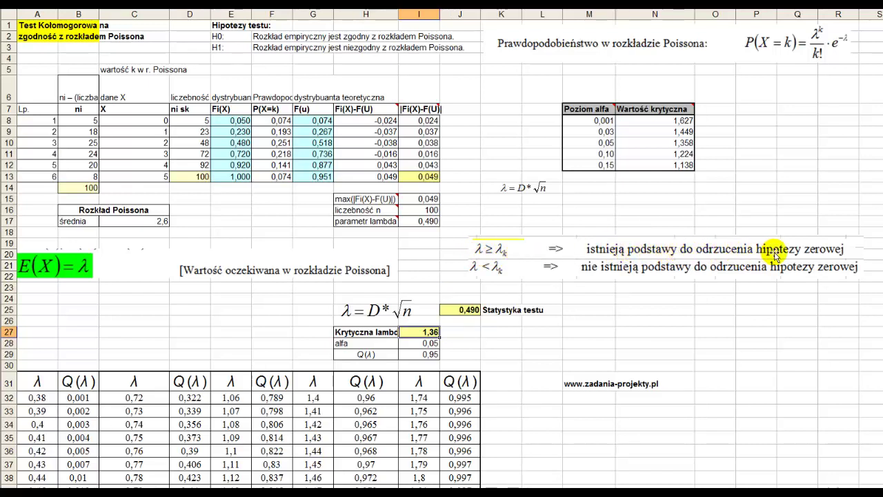
{"action": "left_click", "coordinate": [264, 37]}
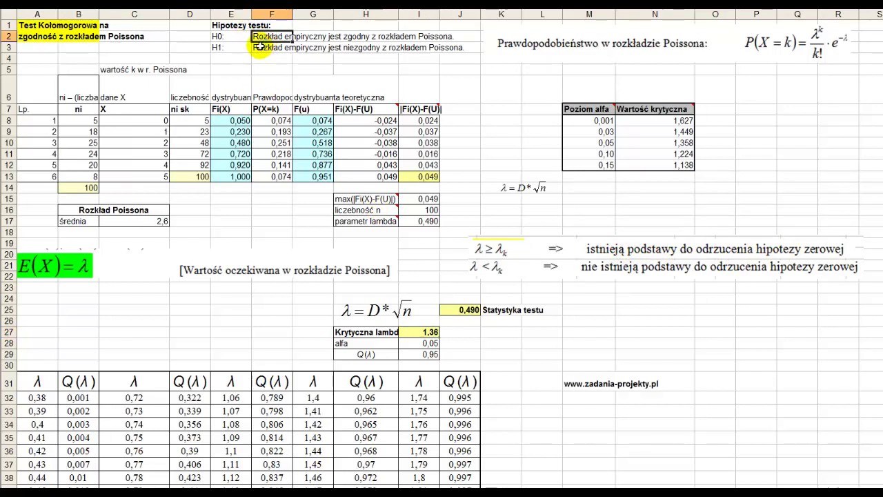
{"action": "left_click", "coordinate": [260, 46]}
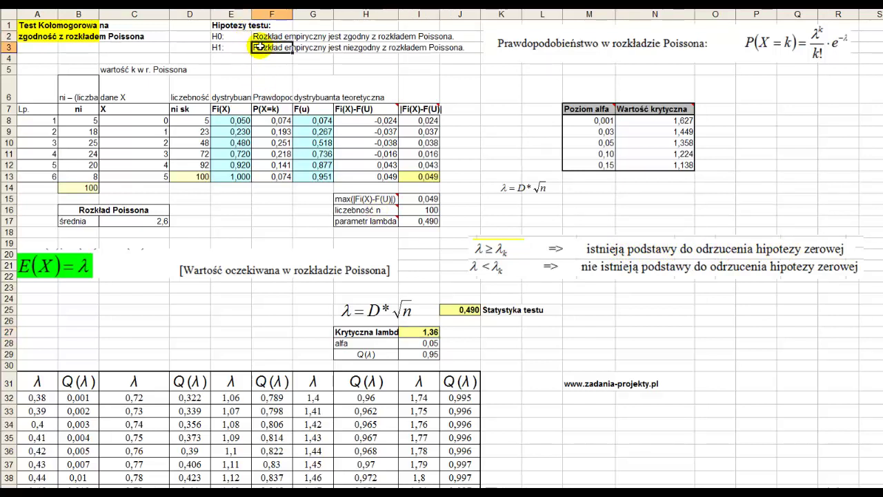